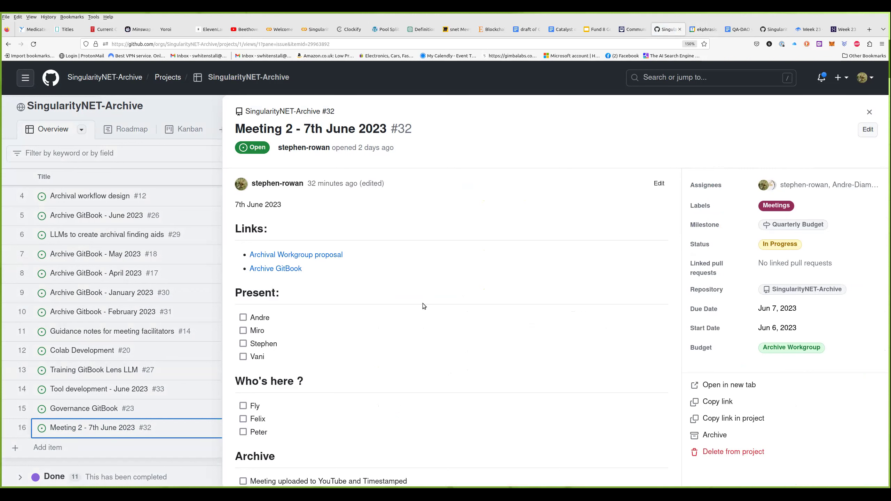
# Step: Check off the first, third and fourth people under Present in the Meeting 2 - 7th June 2023 issue
pyautogui.click(243, 318)
pyautogui.click(243, 344)
pyautogui.click(243, 344)
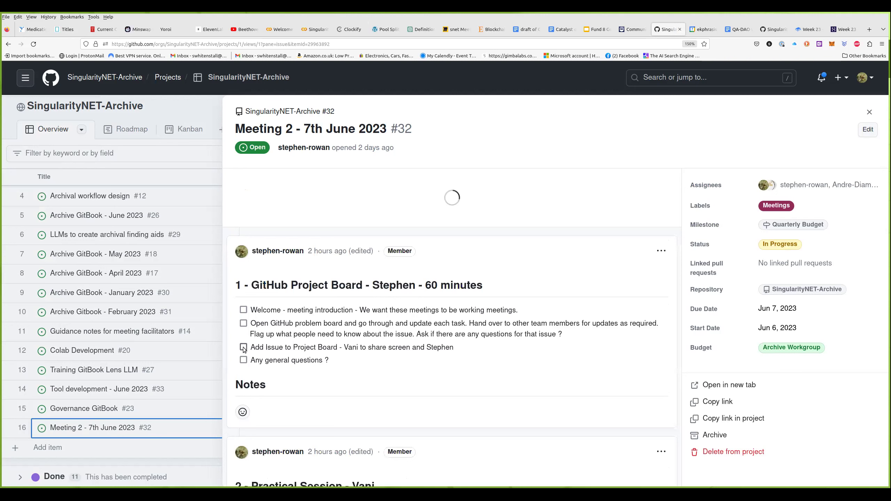
pyautogui.click(243, 432)
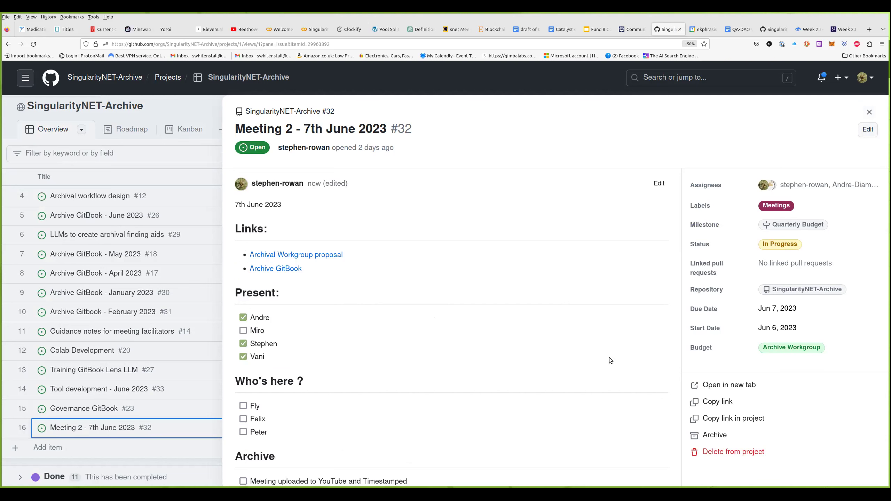
# Step: Review the Archive checklist and the GitHub Project Board and Practical Session agenda items, and close the meeting issue
pyautogui.scroll(-3, 614, 358)
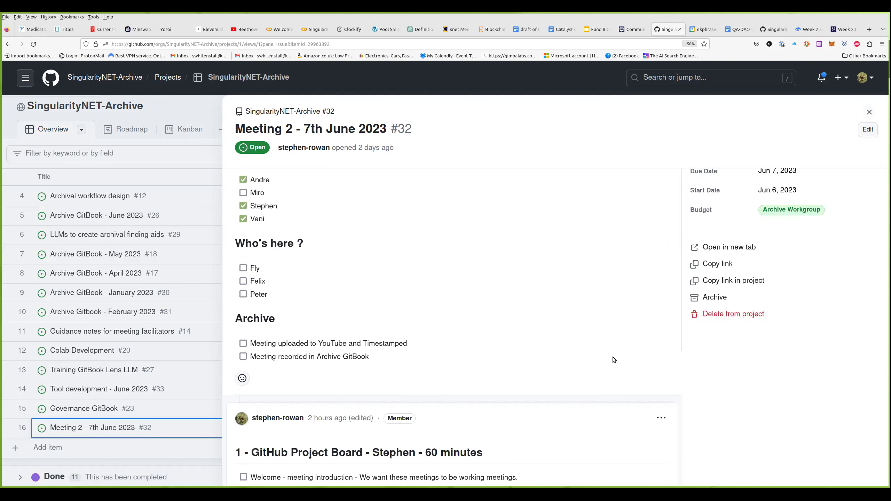
pyautogui.scroll(-2, 614, 359)
pyautogui.scroll(-3, 614, 360)
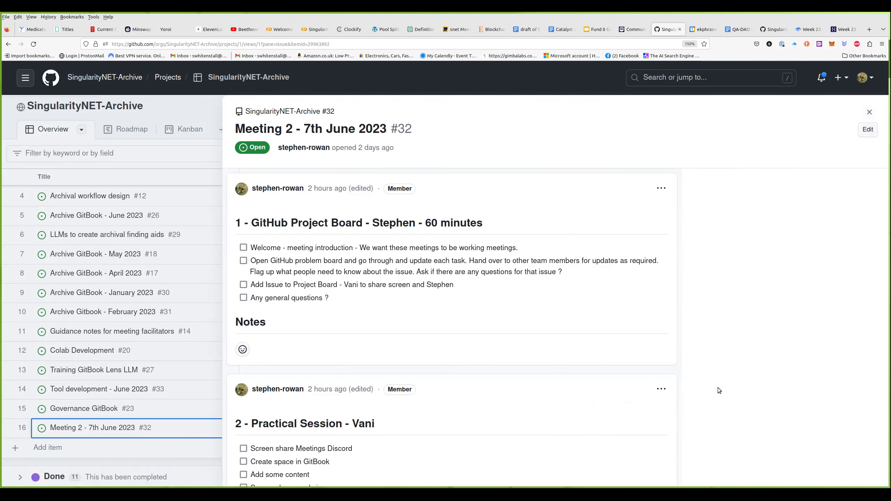
pyautogui.scroll(-1, 723, 389)
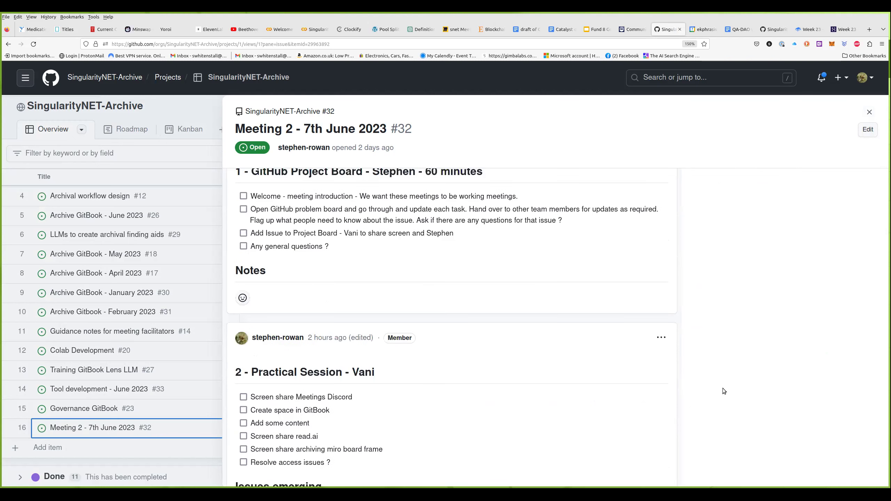
pyautogui.scroll(-1, 723, 389)
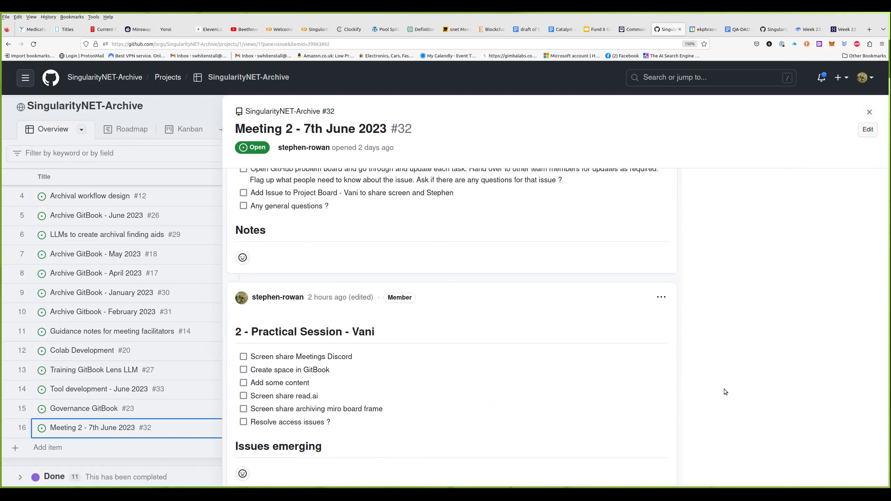
pyautogui.scroll(4, 725, 390)
pyautogui.scroll(1, 870, 119)
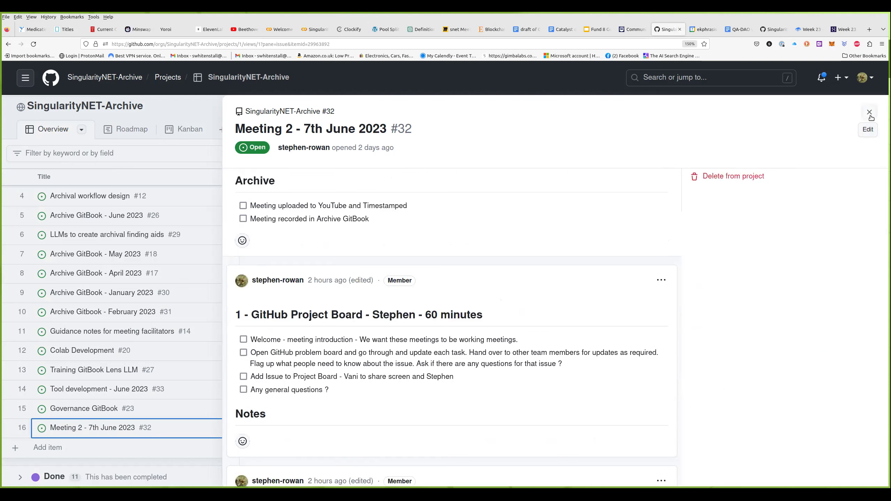
pyautogui.click(870, 113)
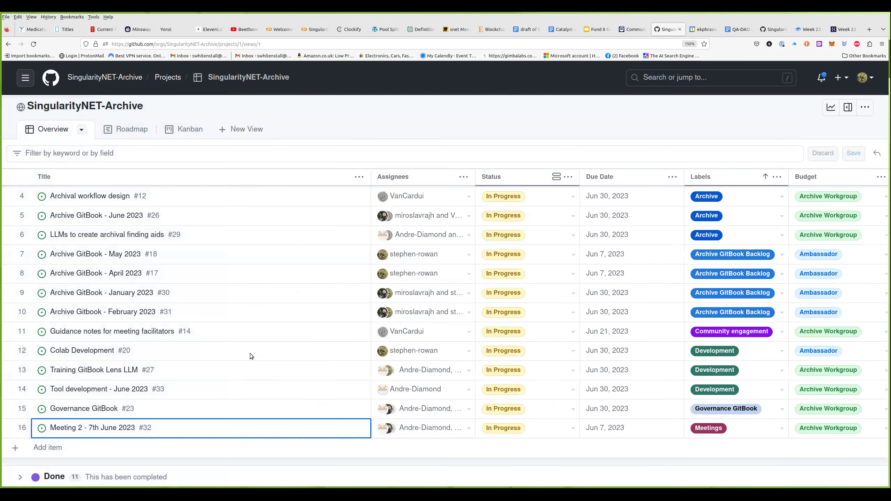
# Step: Open the Ambassadors GitBook #28 issue, review its Next Steps and discussion comment, and close it
pyautogui.scroll(3, 255, 363)
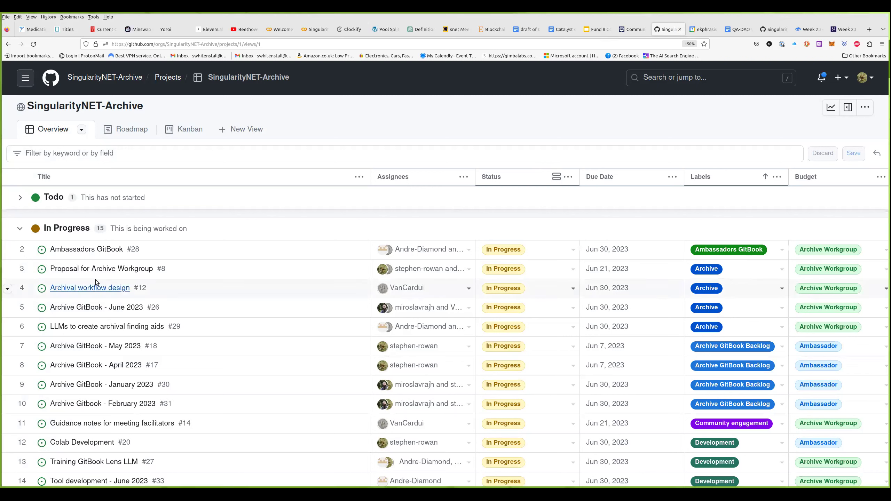
pyautogui.click(103, 250)
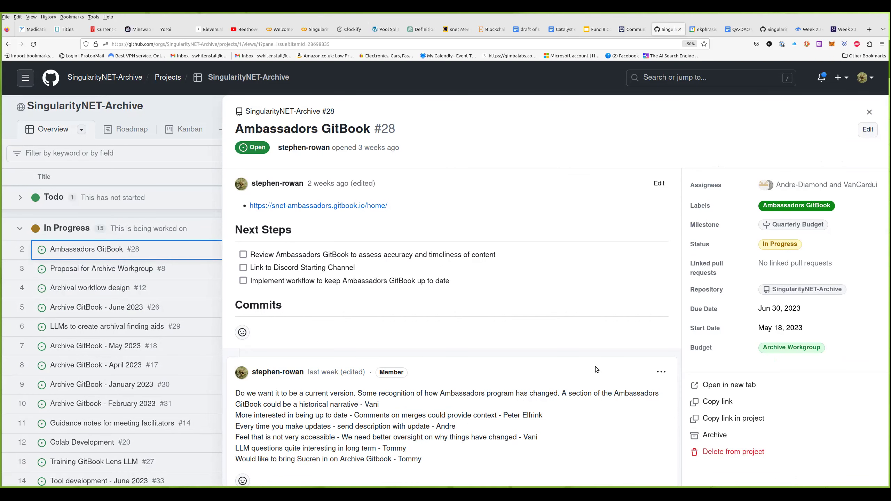
pyautogui.scroll(-3, 595, 370)
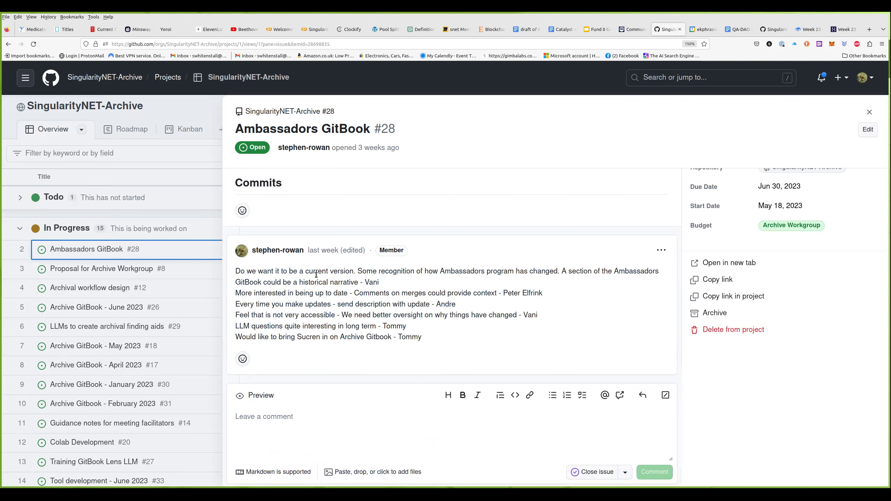
pyautogui.scroll(3, 403, 344)
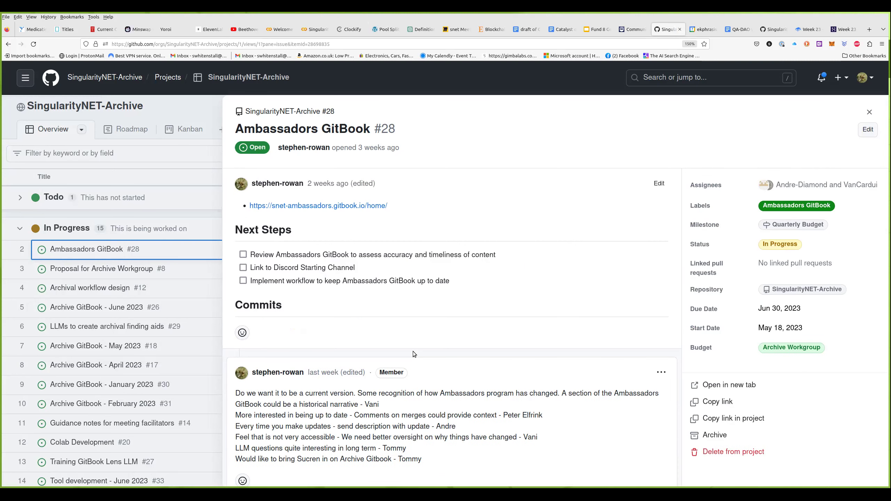
pyautogui.scroll(-3, 413, 354)
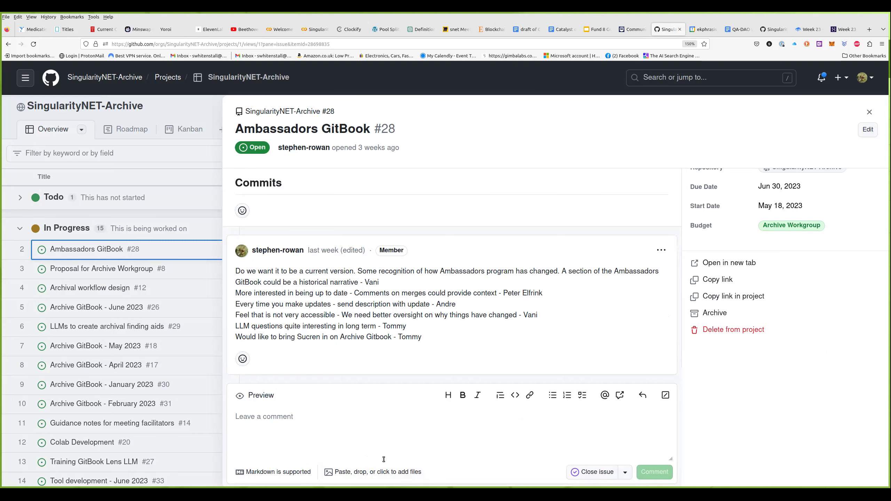
pyautogui.scroll(1, 387, 455)
pyautogui.scroll(2, 387, 456)
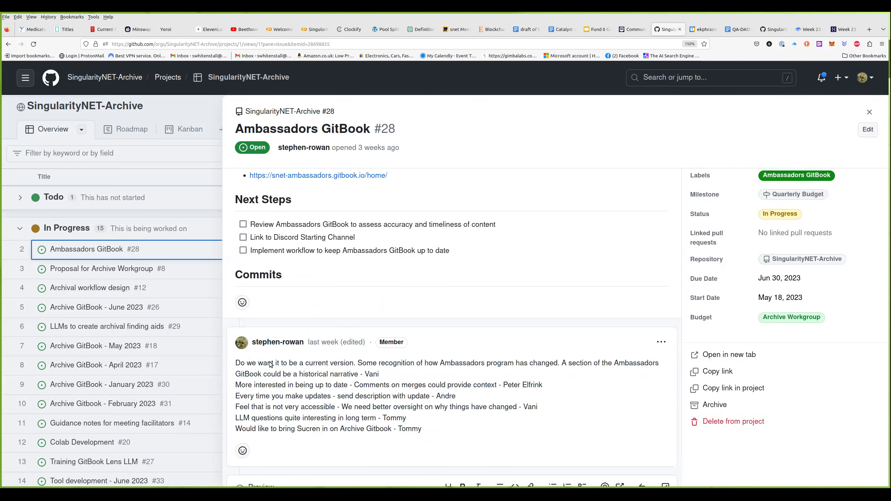
pyautogui.scroll(1, 570, 387)
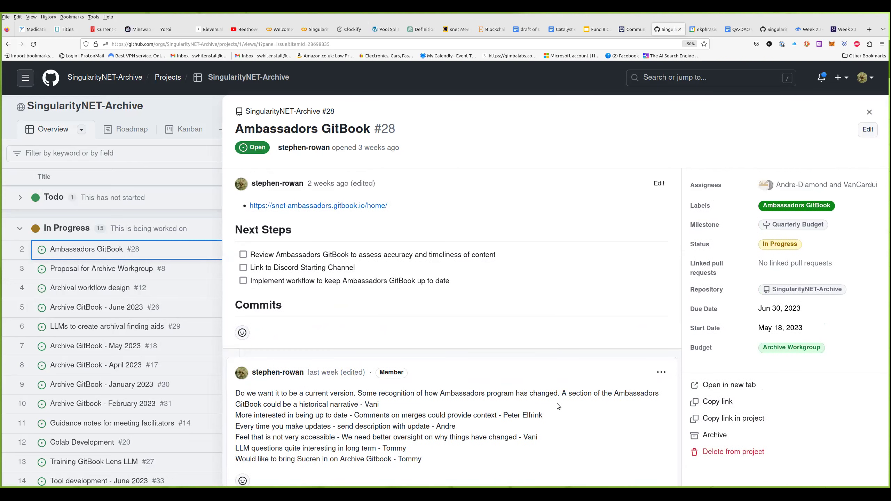
pyautogui.click(869, 112)
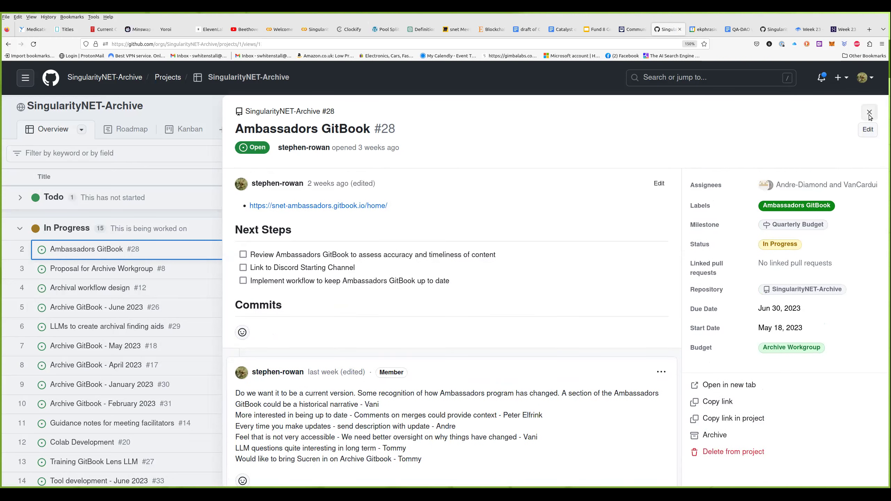
# Step: Open the Proposal for Archive Workgroup #8 issue and review its approval checklist, Budget notes and Ambassadors WG Update
pyautogui.click(132, 273)
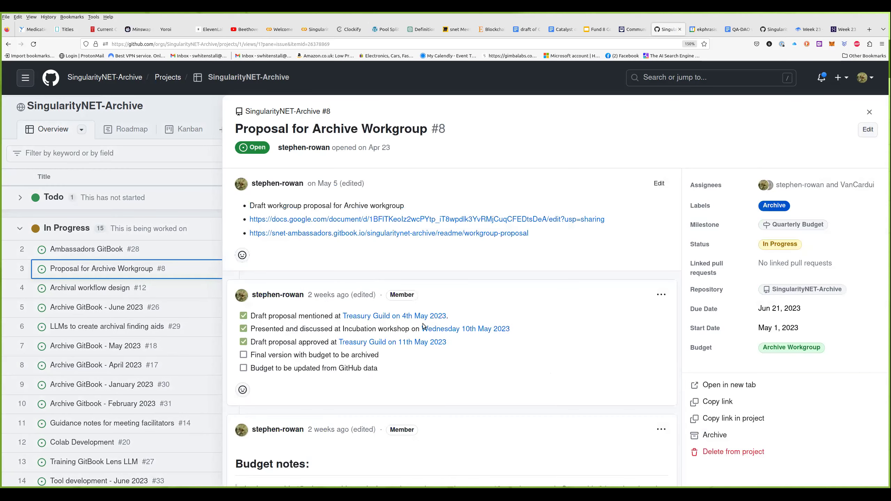
pyautogui.scroll(-3, 423, 324)
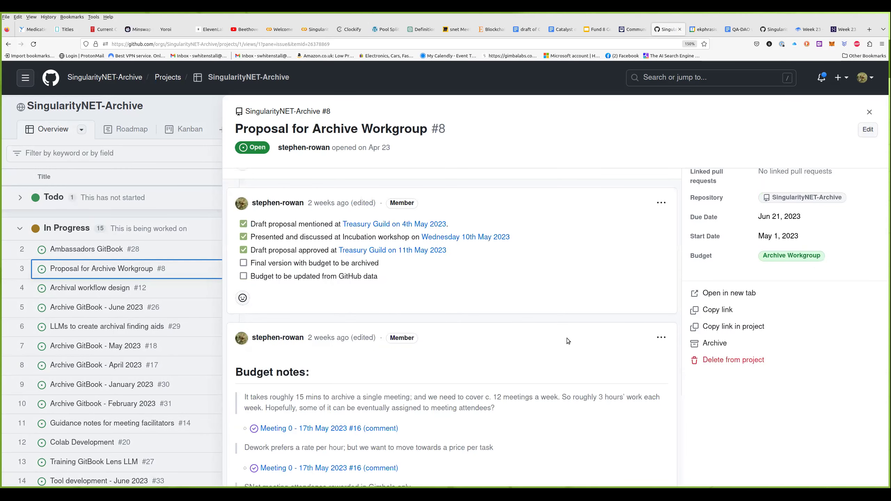
pyautogui.scroll(-5, 563, 353)
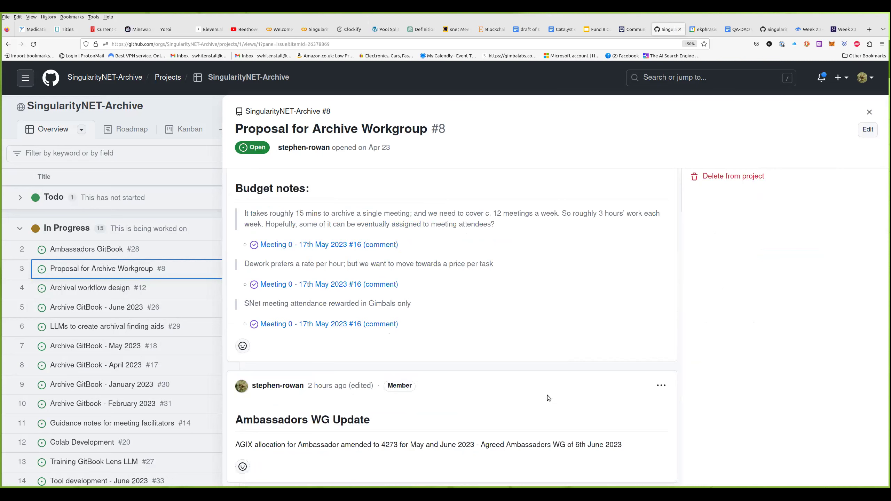
pyautogui.scroll(-3, 547, 395)
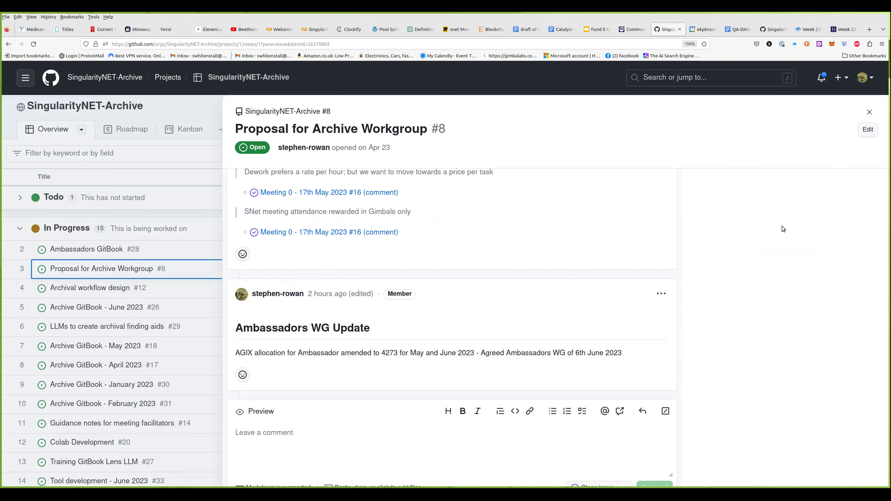
pyautogui.doubleClick(389, 354)
pyautogui.scroll(5, 404, 401)
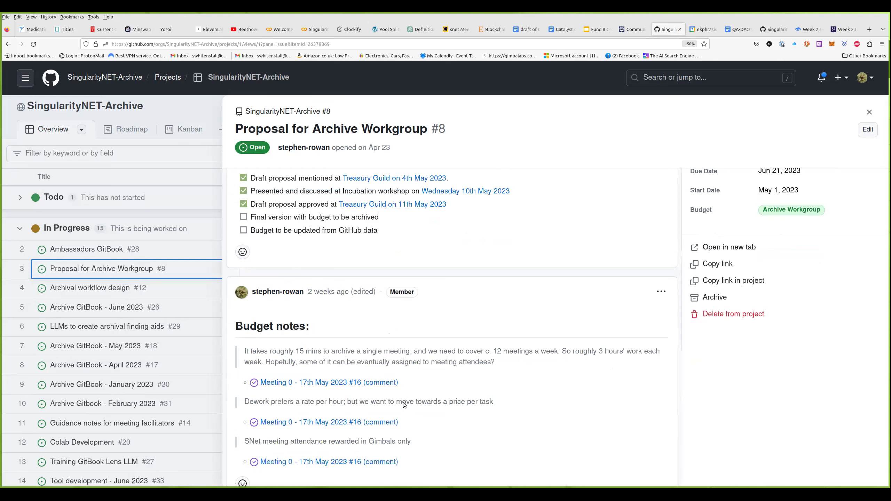
pyautogui.scroll(3, 498, 219)
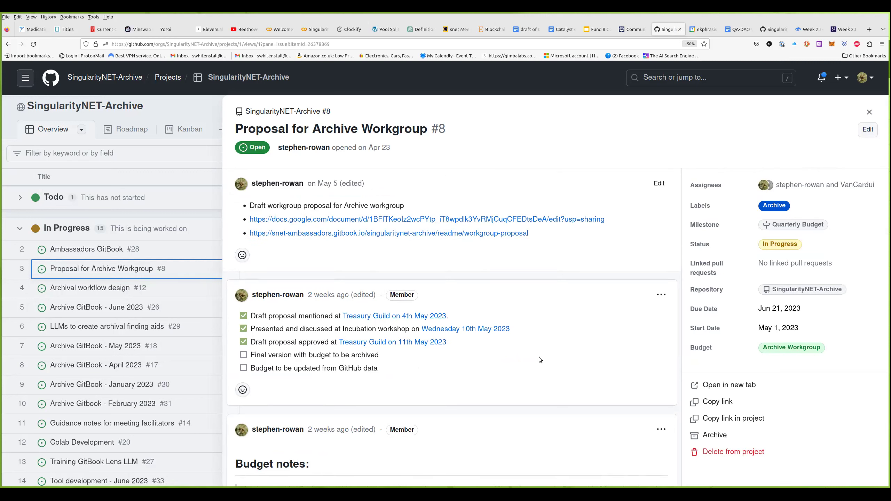
pyautogui.scroll(-5, 538, 358)
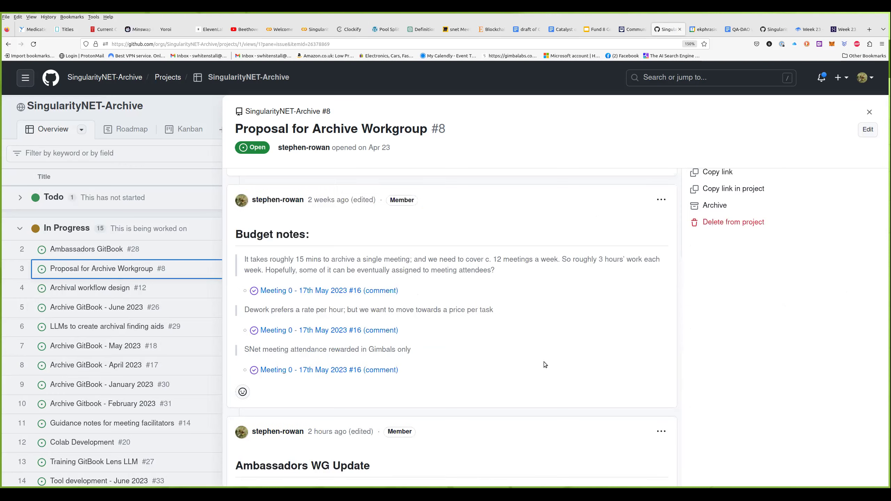
pyautogui.scroll(-3, 545, 364)
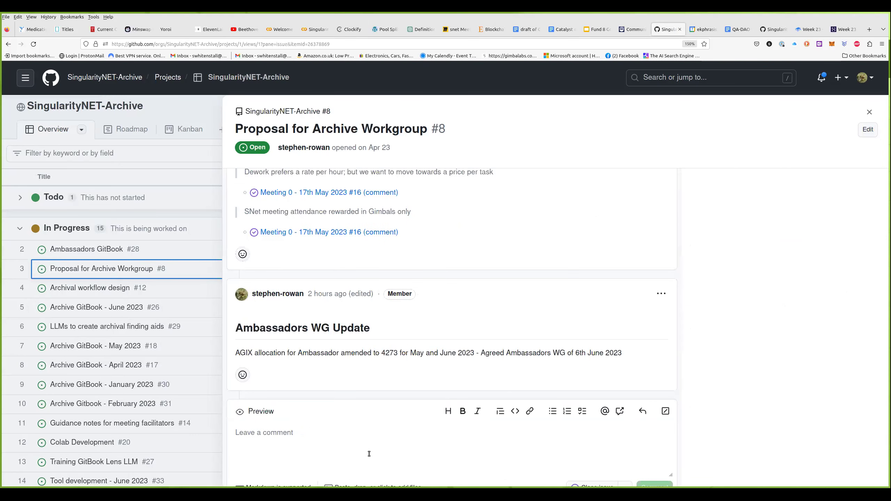
# Step: Start a new comment on the proposal issue with the line "Pass by Budget by Treasury Guild for Sign Off"
pyautogui.scroll(-1, 369, 454)
pyautogui.click(373, 435)
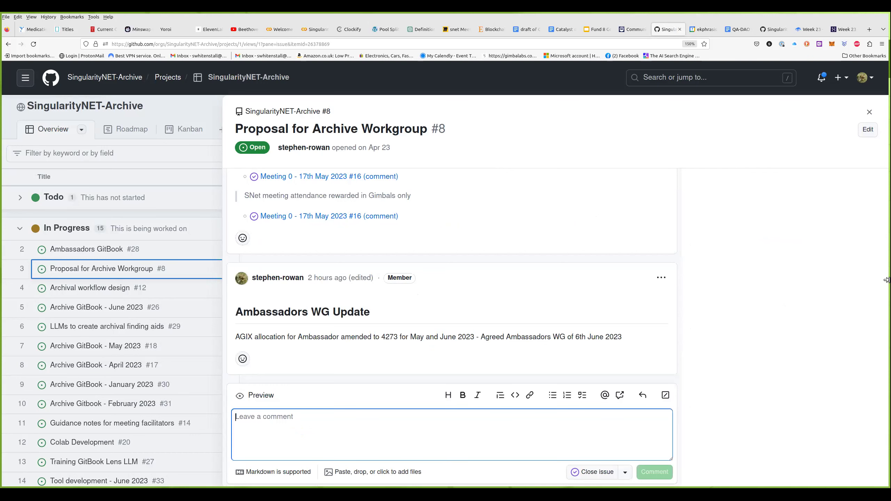
pyautogui.write('Pass')
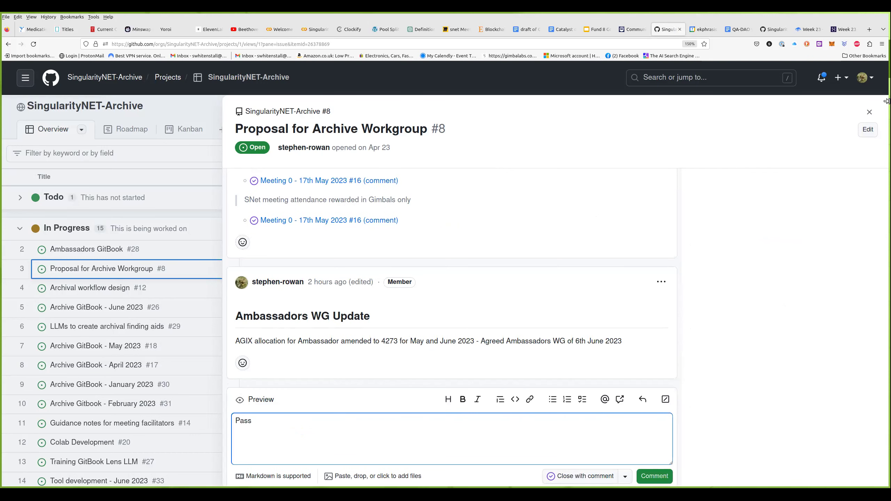
pyautogui.write(' by Bi')
pyautogui.write('ud')
pyautogui.write('get by')
pyautogui.write('Treas')
pyautogui.write('ury')
pyautogui.write(' Gui')
pyautogui.write('ld f')
pyautogui.write('or')
pyautogui.write('S')
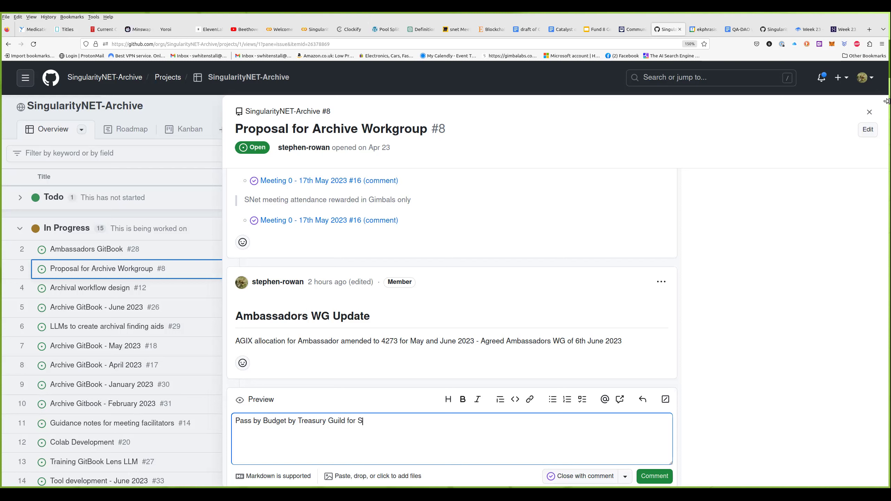
pyautogui.write('ign Off')
# Step: Add a second comment line, "Confirm the next quarter budget", and post the comment
pyautogui.press('Return')
pyautogui.write('Confirm the next quarter bu')
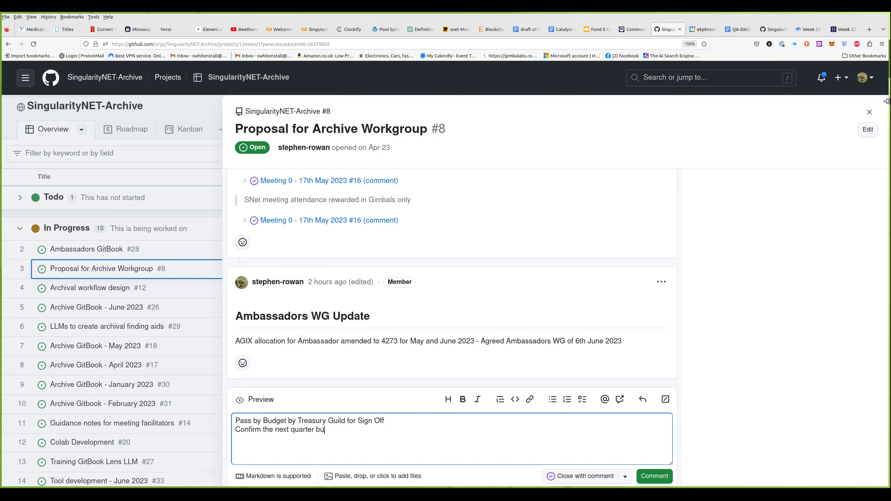
pyautogui.write('dget')
pyautogui.click(650, 476)
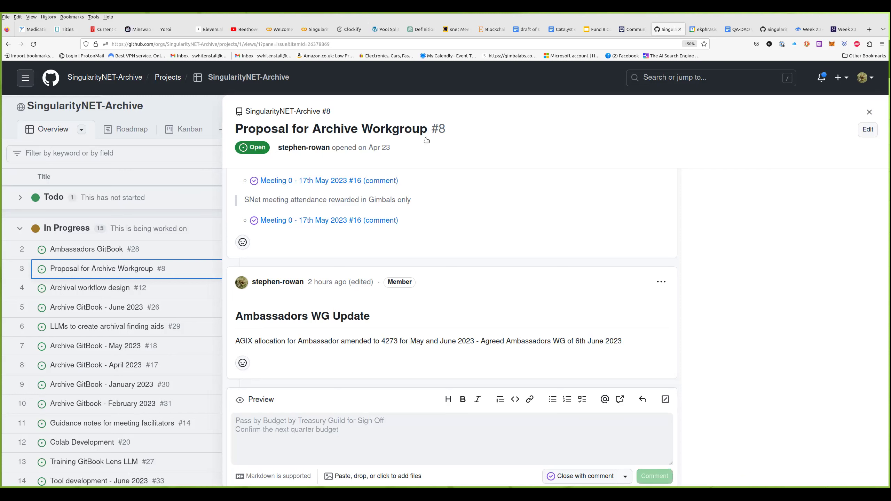
# Step: Edit the newly posted comment and turn both of its lines into unchecked Markdown task items with "- [ ]"
pyautogui.scroll(-2, 718, 356)
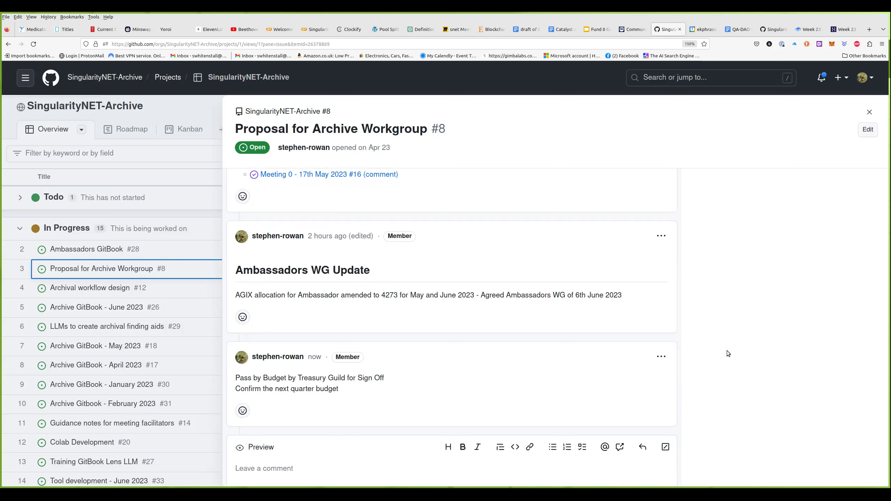
pyautogui.click(660, 356)
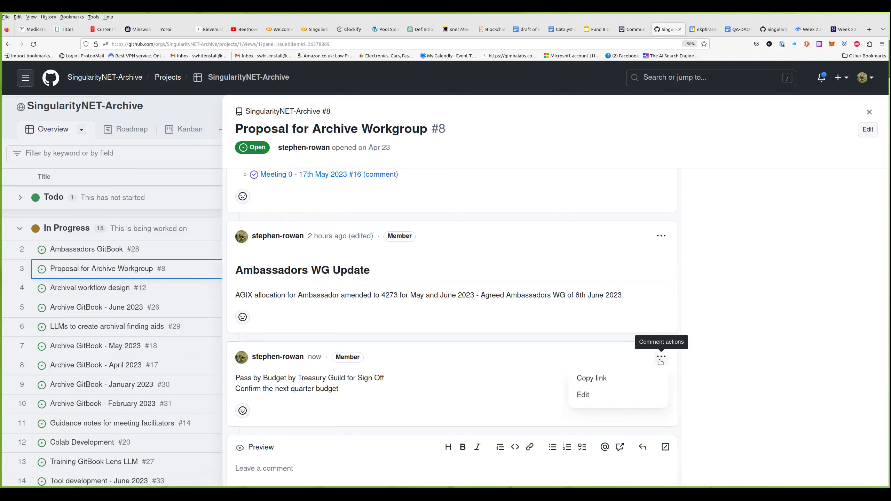
pyautogui.click(646, 398)
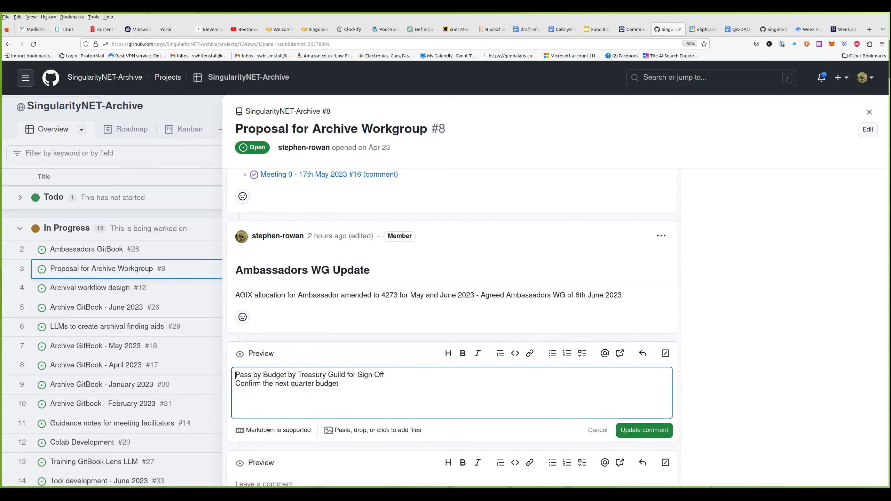
pyautogui.write('- [ ] ')
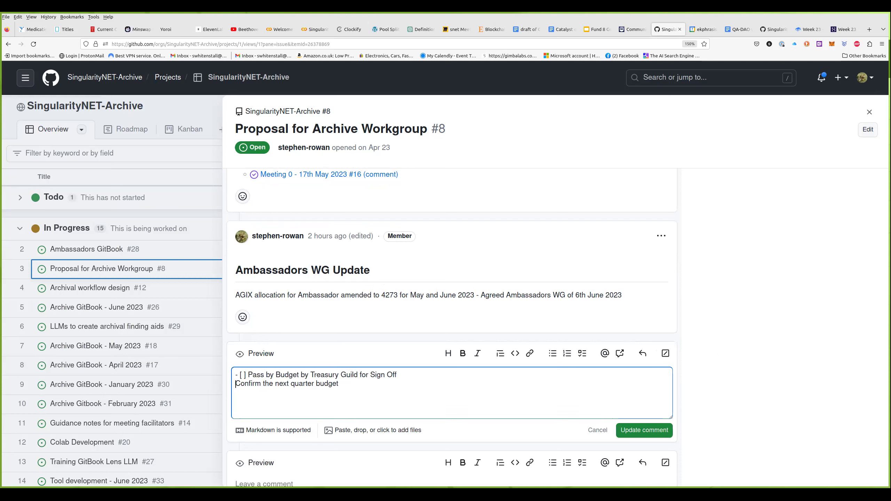
pyautogui.write('- ')
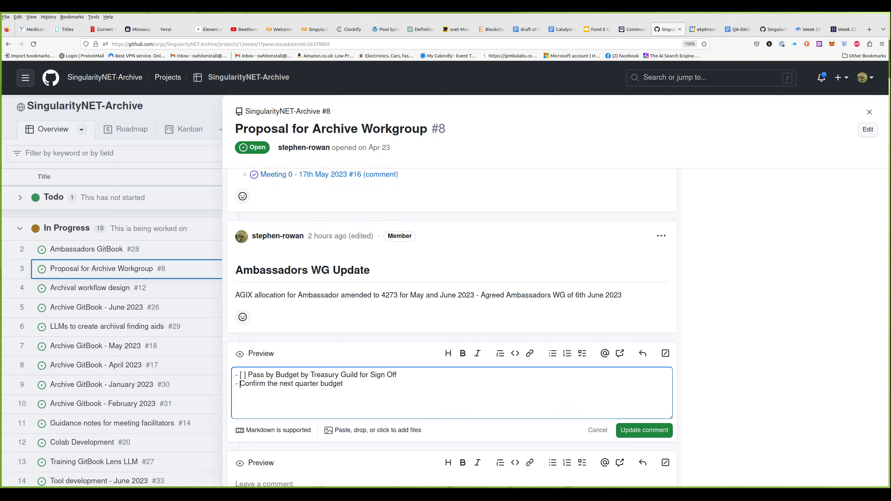
pyautogui.write('[ ]')
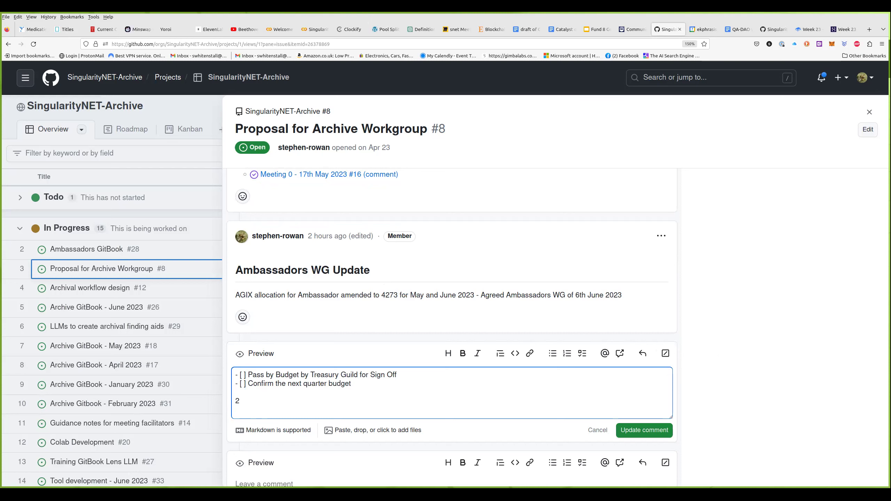
# Step: Complete the extra line under the task items to read "2% of budget for Archive WG to be discussed at Strategy Guild"
pyautogui.write('% of budge')
pyautogui.write('for Archive WG - approx')
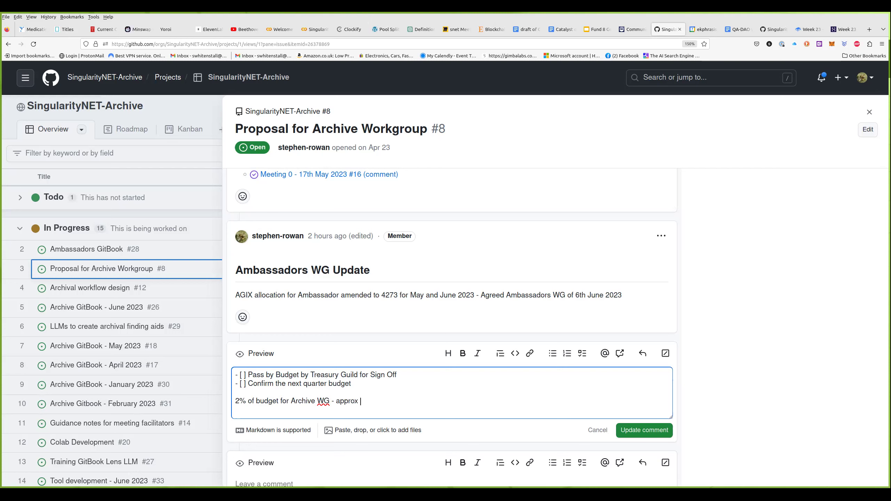
pyautogui.press('BackSpace')
pyautogui.press('BackSpace')
pyautogui.press('BackSpace')
pyautogui.press('BackSpace')
pyautogui.press('BackSpace')
pyautogui.press('BackSpace')
pyautogui.press('BackSpace')
pyautogui.press('BackSpace')
pyautogui.press('BackSpace')
pyautogui.write('to be discussed')
pyautogui.press('BackSpace')
pyautogui.press('BackSpace')
pyautogui.press('BackSpace')
pyautogui.press('BackSpace')
pyautogui.write('ssed at St')
pyautogui.write('a')
pyautogui.press('BackSpace')
pyautogui.write('rategy Guild')
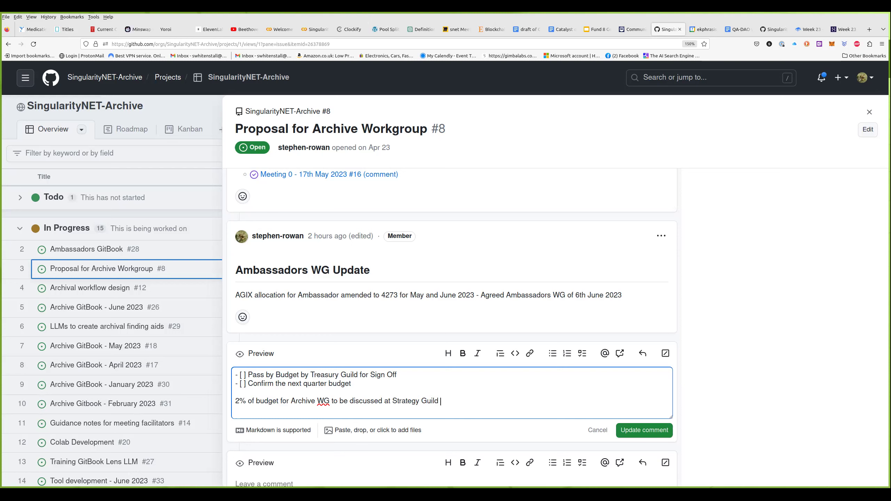
# Step: Credit the 2% budget line to the responsible member by first name and save the edited comment
pyautogui.write('- Tommy')
pyautogui.scroll(-2, 730, 411)
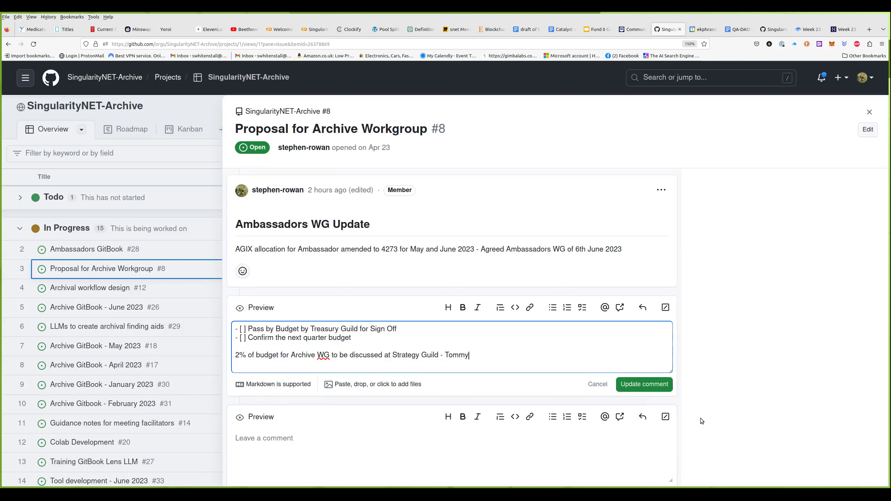
pyautogui.click(658, 389)
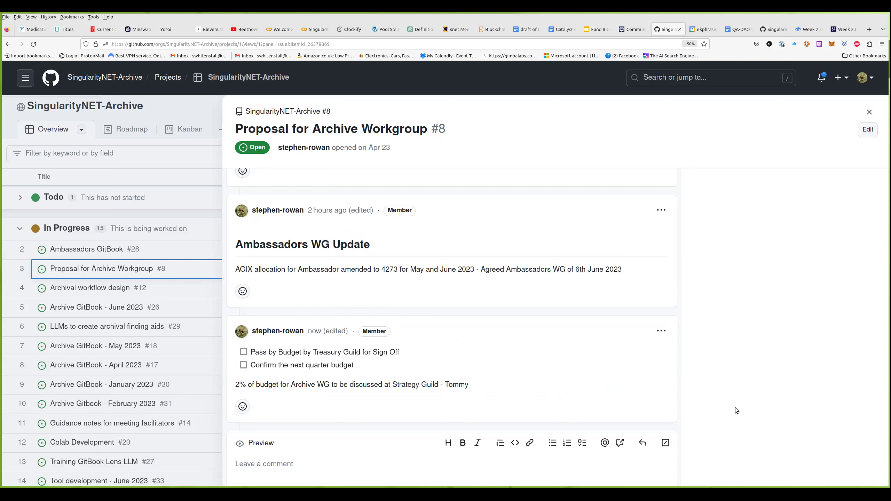
# Step: Close the proposal issue and open Archival workflow design #12 at its numbered workflow comment
pyautogui.click(870, 113)
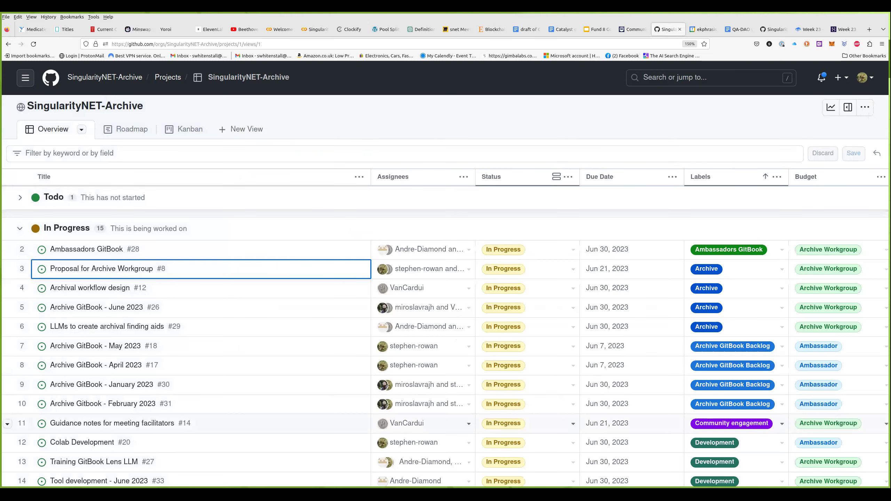
pyautogui.click(113, 292)
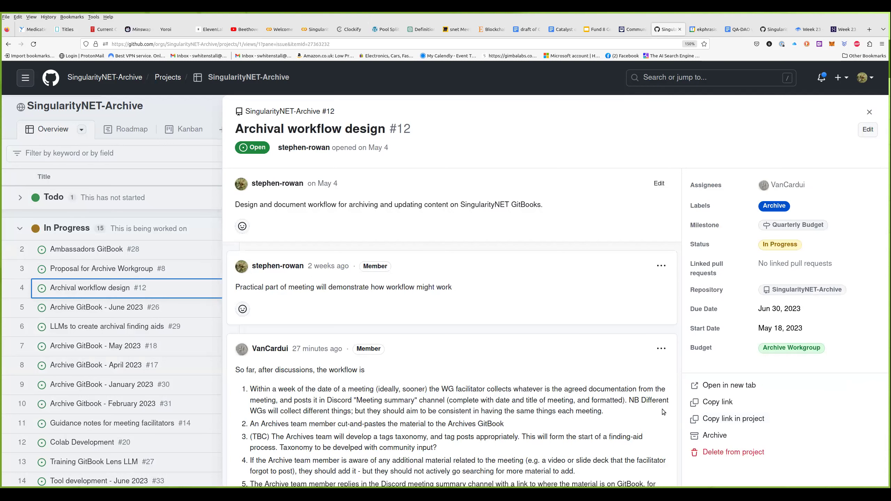
pyautogui.scroll(-2, 662, 409)
pyautogui.scroll(-1, 756, 415)
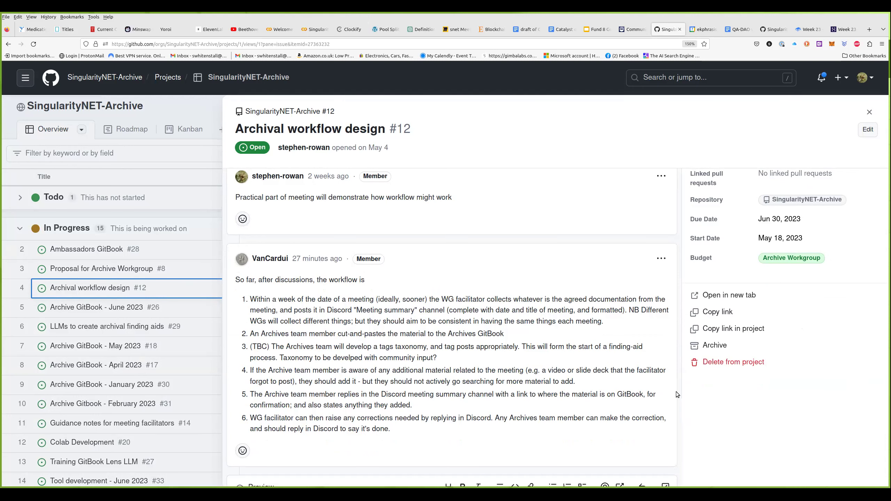
pyautogui.scroll(-2, 629, 433)
pyautogui.click(391, 474)
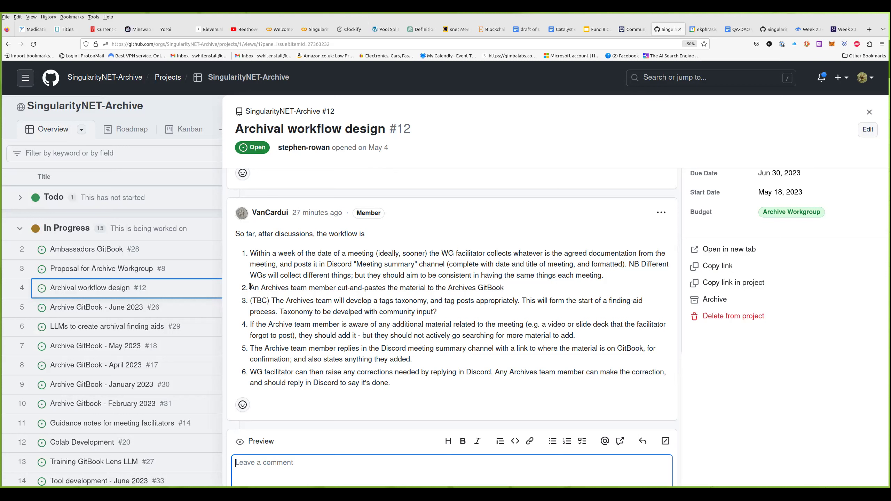
# Step: Examine workflow items 2 to 6 in the comment, highlighting the key phrases on pasting, tagging, additional material, Discord replies and corrections
pyautogui.moveTo(250, 286); pyautogui.dragTo(515, 289)
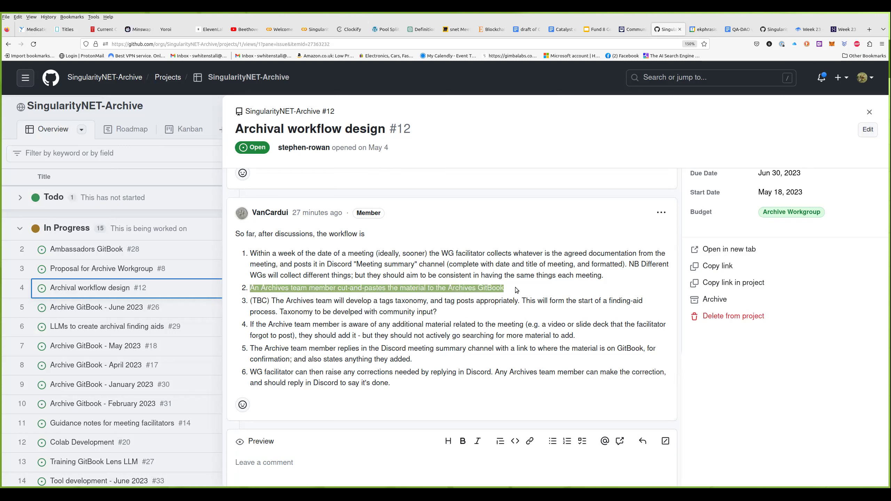
pyautogui.click(517, 290)
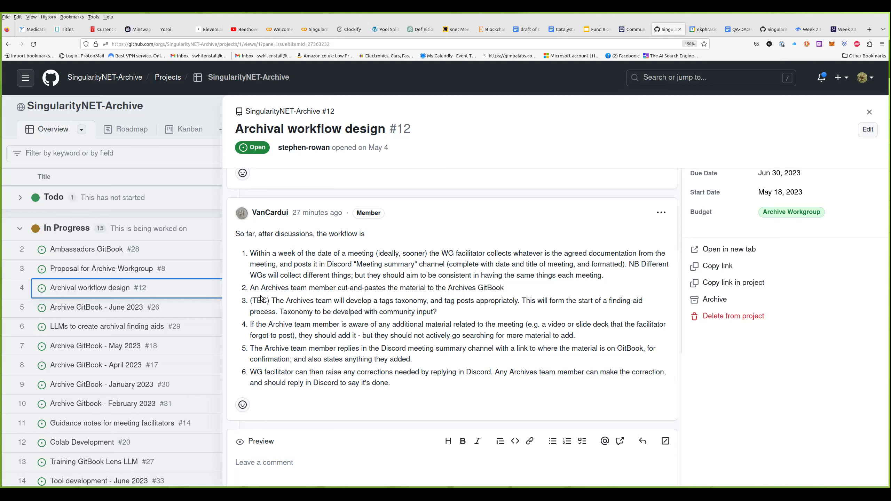
pyautogui.doubleClick(271, 300)
pyautogui.click(467, 316)
pyautogui.moveTo(379, 301); pyautogui.dragTo(425, 301)
pyautogui.click(458, 324)
pyautogui.moveTo(252, 324); pyautogui.dragTo(366, 324)
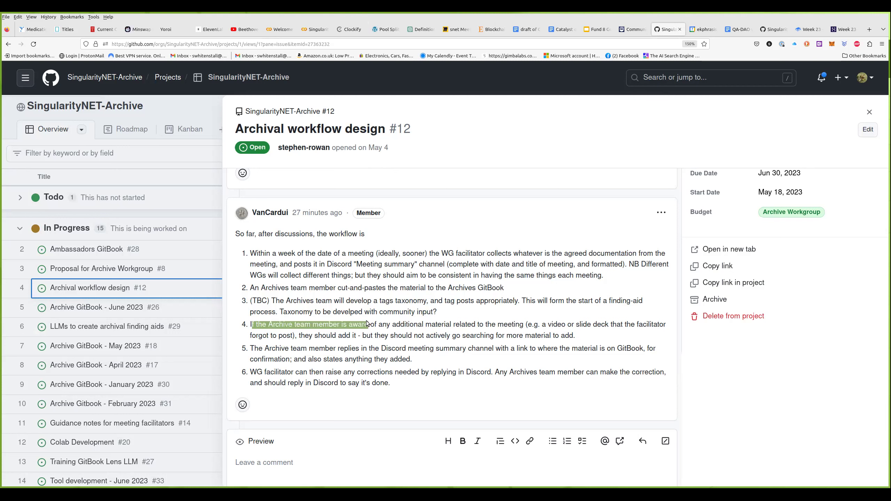
pyautogui.click(366, 324)
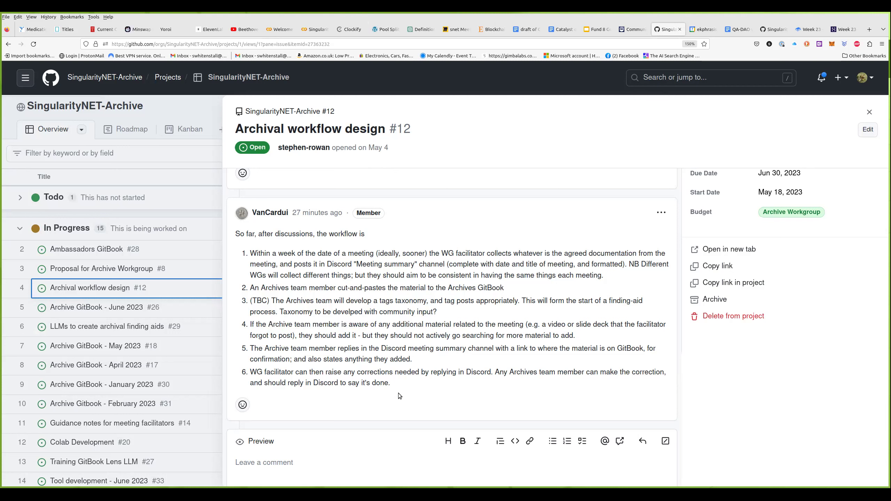
pyautogui.moveTo(392, 326); pyautogui.dragTo(525, 324)
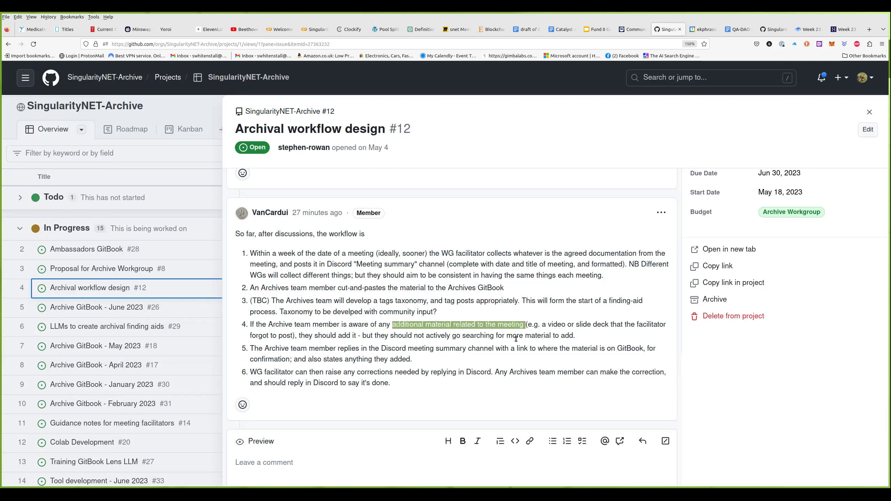
pyautogui.click(441, 379)
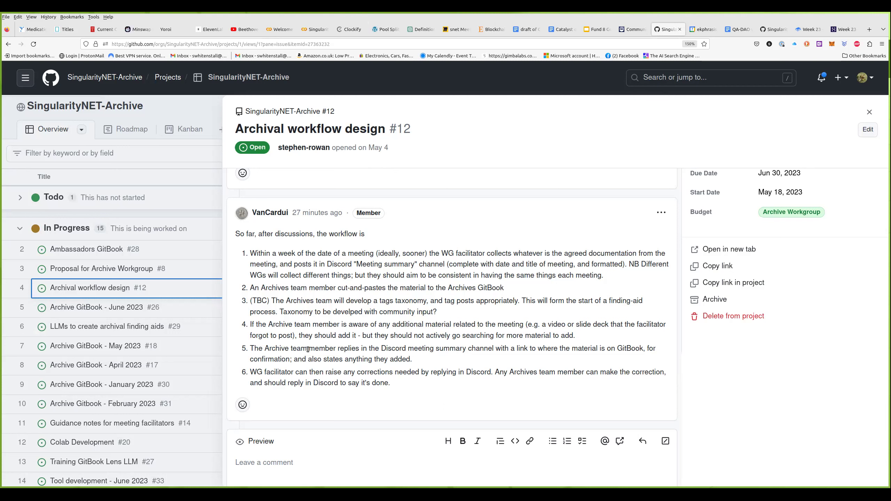
pyautogui.moveTo(269, 350); pyautogui.dragTo(483, 349)
pyautogui.click(482, 349)
pyautogui.moveTo(250, 371); pyautogui.dragTo(495, 374)
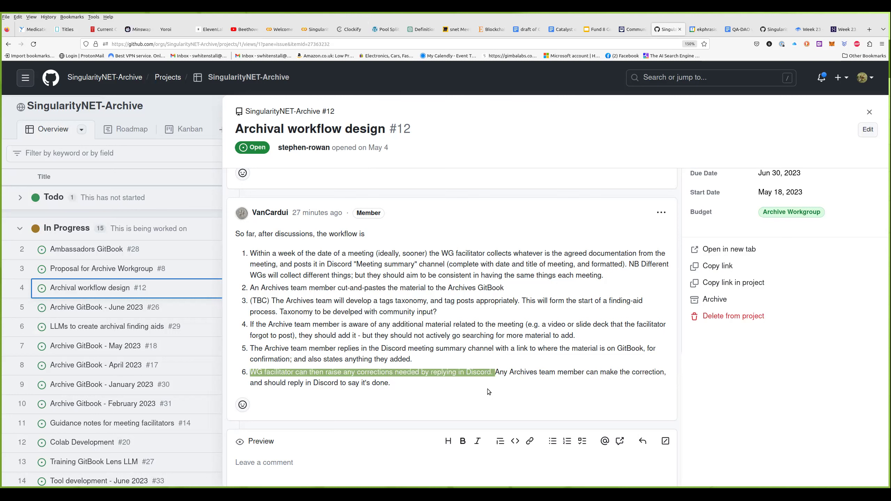
pyautogui.click(472, 388)
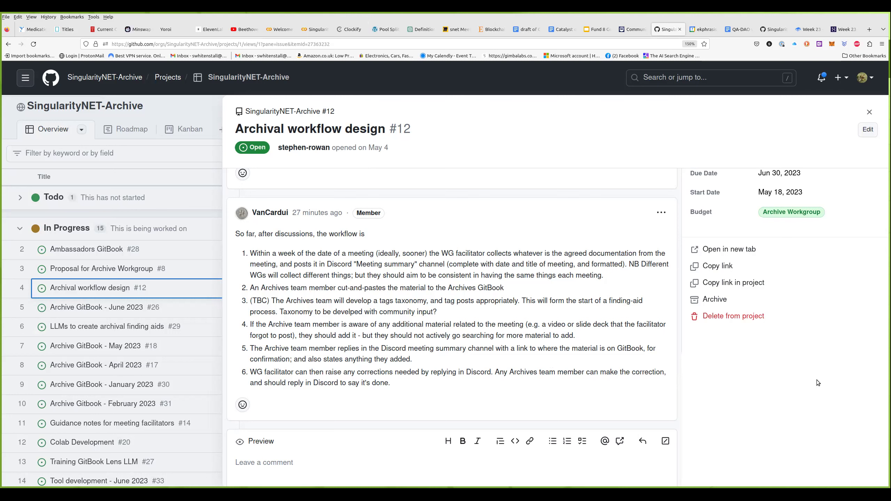
# Step: Start a bulleted comment with "Meeting notes changed often" and "We need to integrate this into our archival workflow", each credited to its speaker
pyautogui.scroll(-2, 346, 446)
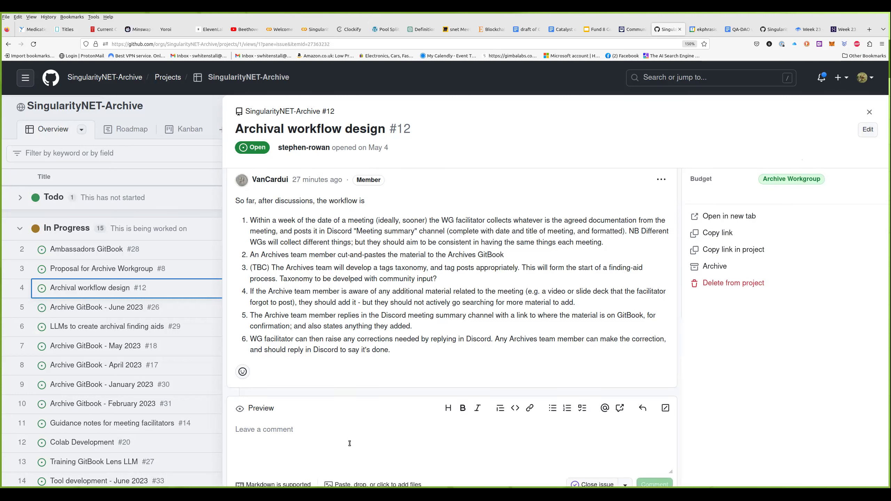
pyautogui.click(351, 446)
pyautogui.write('- ')
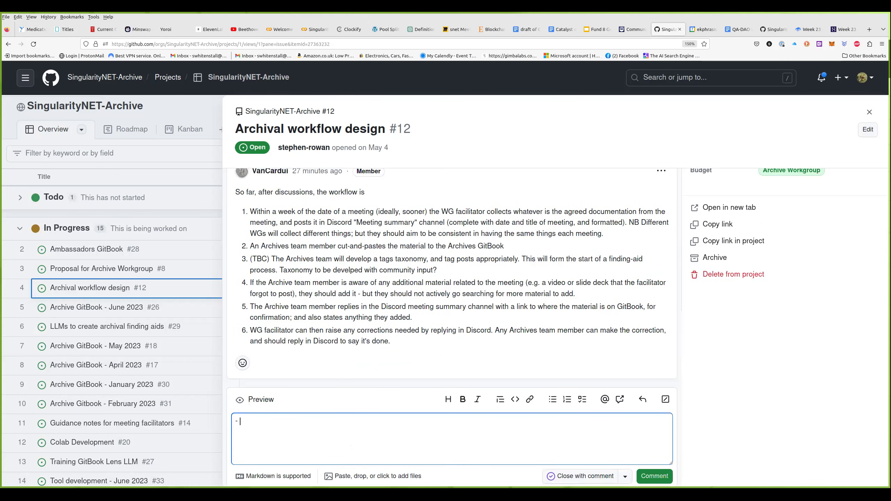
pyautogui.write('Meeting notes changed often - Tevo')
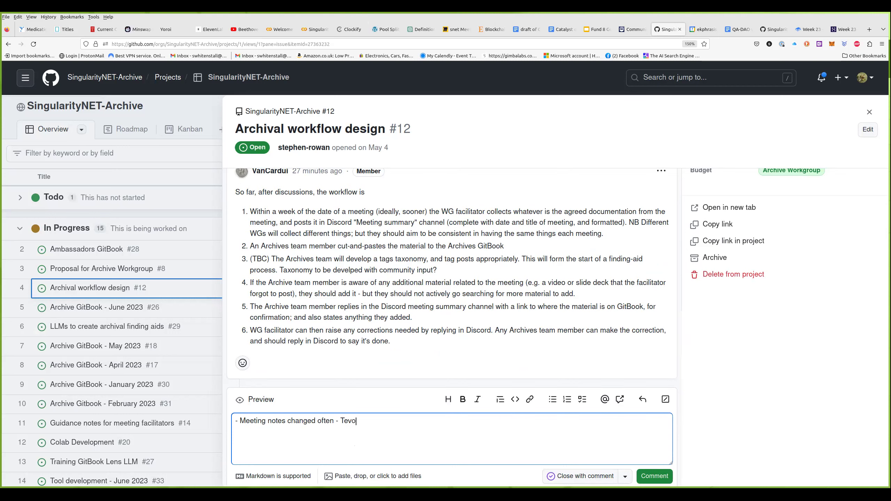
pyautogui.press('Return')
pyautogui.write('We need to integrate this into our arc')
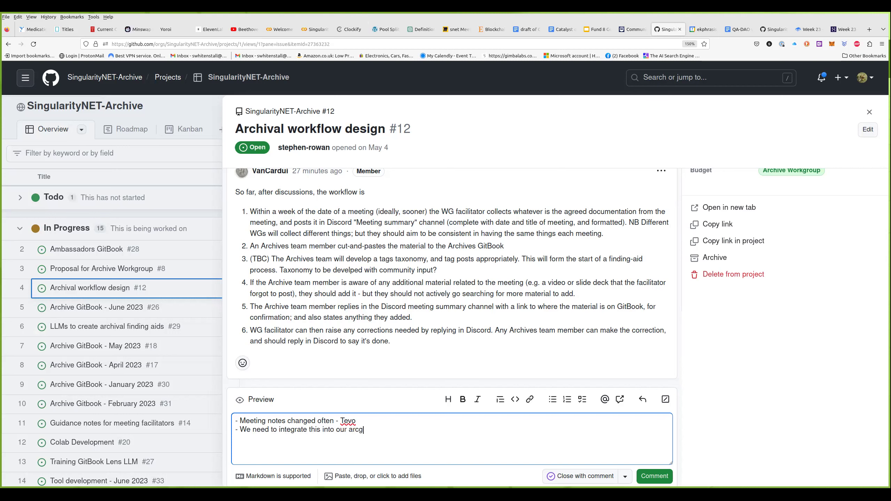
pyautogui.write('hival workflow - Vani')
# Step: Add a third bullet, "Becomes like Spam if too much information or notes added", credited to its speaker
pyautogui.press('Return')
pyautogui.write('Beconm')
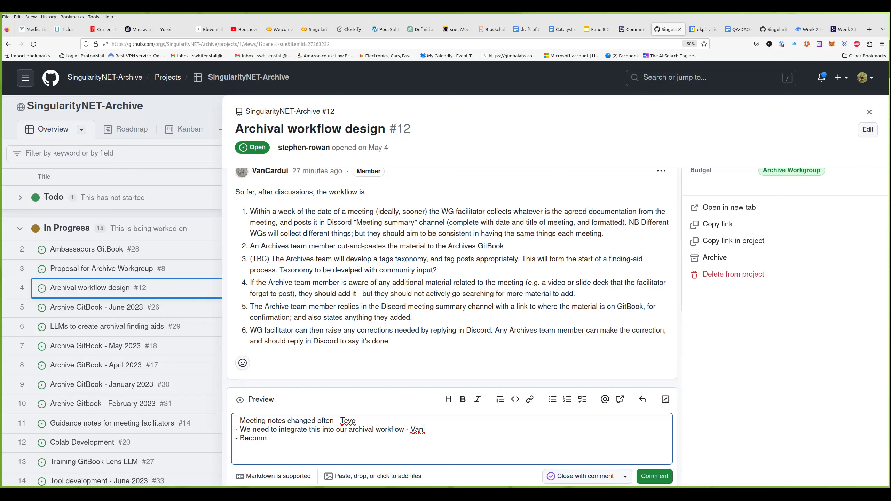
pyautogui.press('BackSpace')
pyautogui.press('BackSpace')
pyautogui.write('mes like Spam if too much info')
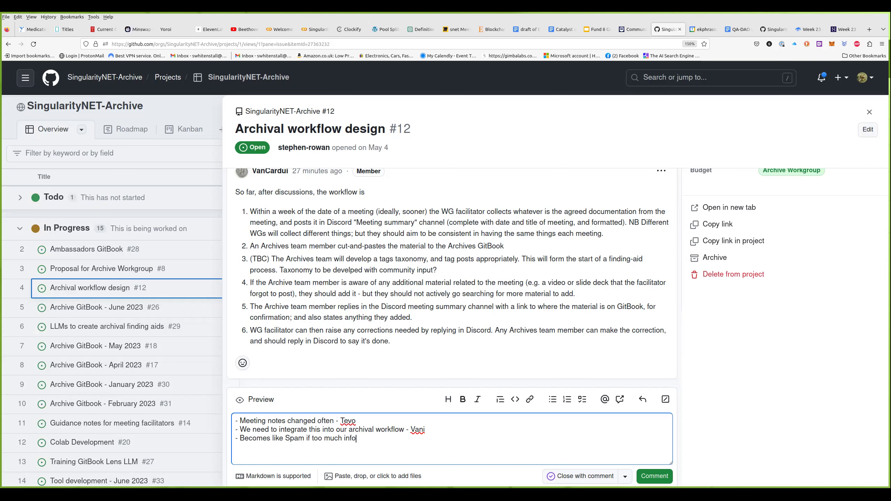
pyautogui.write('rmation or notes added - Tevo')
# Step: Add a fourth bullet, "If a person facilates more than one workgroup - connections can be made between WGs", credited to its speaker
pyautogui.press('Return')
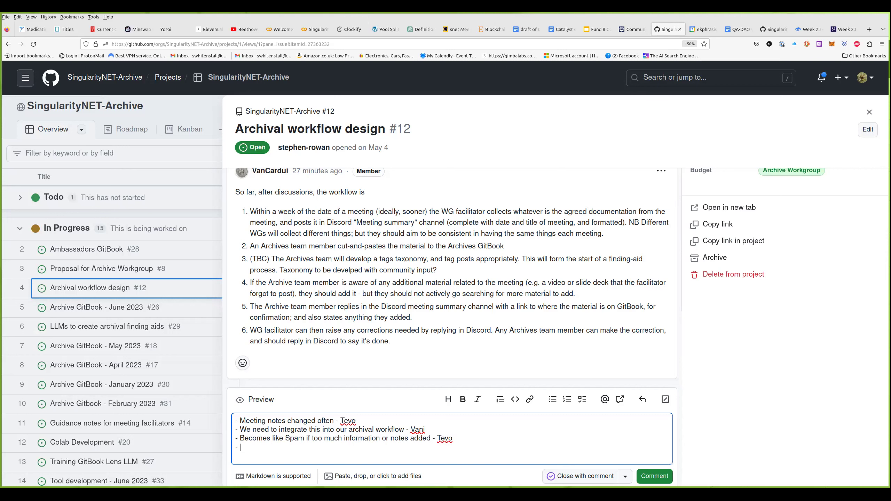
pyautogui.write('If a person facilates more than one work')
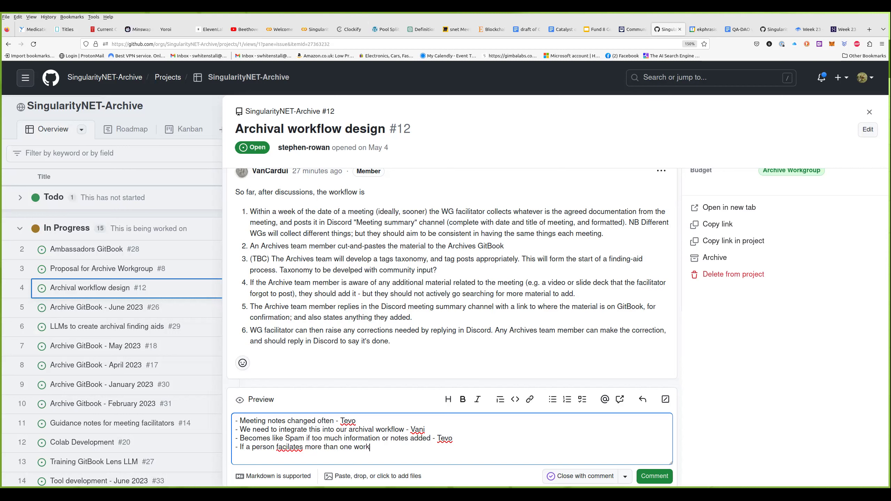
pyautogui.write('group - connections can be made ')
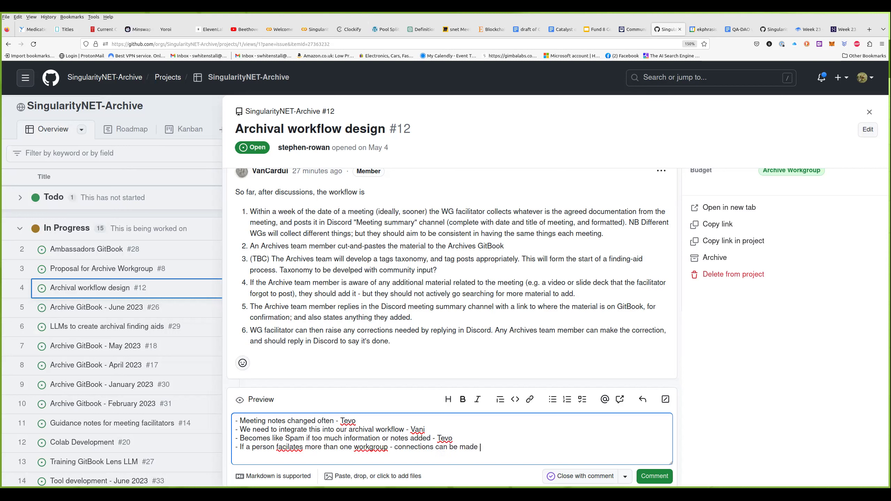
pyautogui.write('between')
pyautogui.write(' WGs - Van')
pyautogui.write('i')
# Step: Insert "A month from the day of the meeting do updates" before the speaker's name in the fourth bullet
pyautogui.write('A m')
pyautogui.write('ont')
pyautogui.write('h from ')
pyautogui.write('the day ')
pyautogui.write('of the meet')
pyautogui.write('ing ')
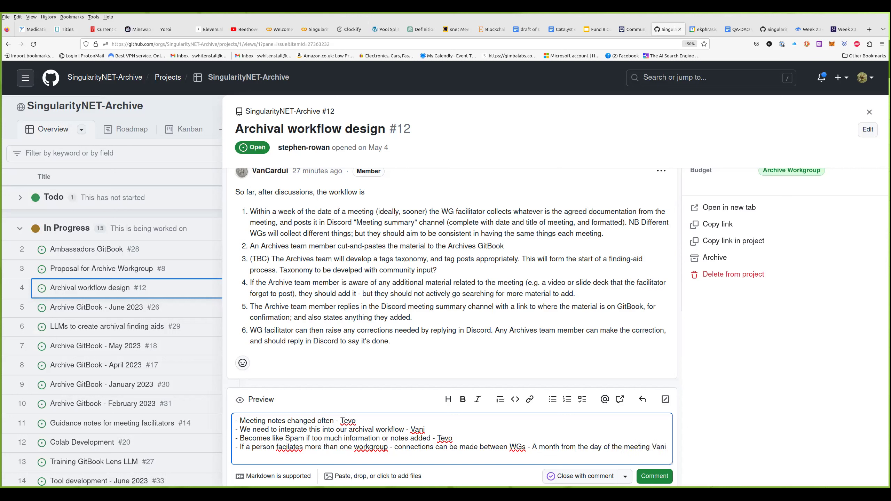
pyautogui.write('do upo')
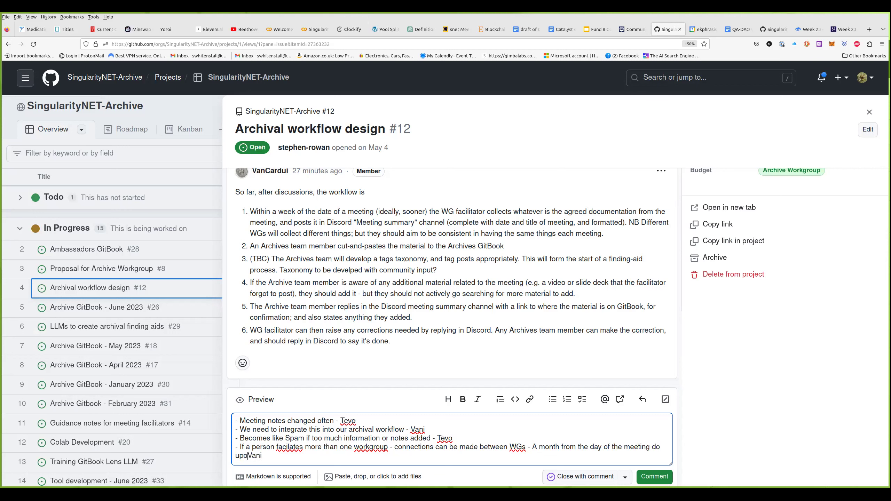
pyautogui.press('BackSpace')
pyautogui.write('ddatr')
pyautogui.press('BackSpace')
pyautogui.press('BackSpace')
pyautogui.press('BackSpace')
pyautogui.write('tes -')
# Step: Correct the misspelled "facilates" to "facilitates" in the fourth bullet and post the comment
pyautogui.rightClick(295, 452)
pyautogui.click(313, 306)
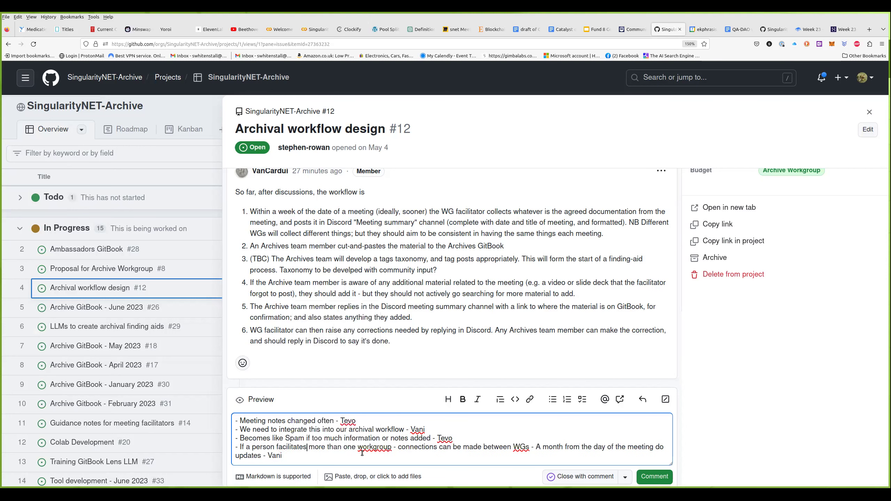
pyautogui.click(656, 478)
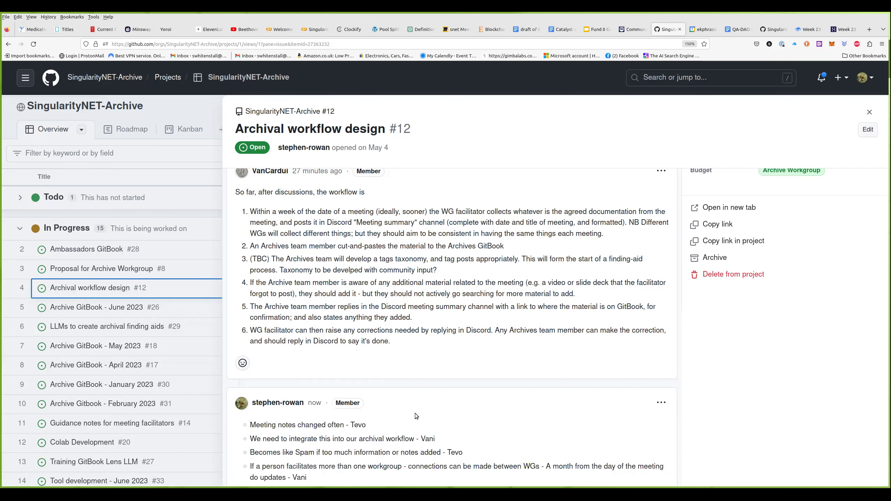
# Step: Edit the posted comment to add a fifth bullet, "Try a process first - give it some thought", credited to its speaker, and save it
pyautogui.scroll(-4, 609, 278)
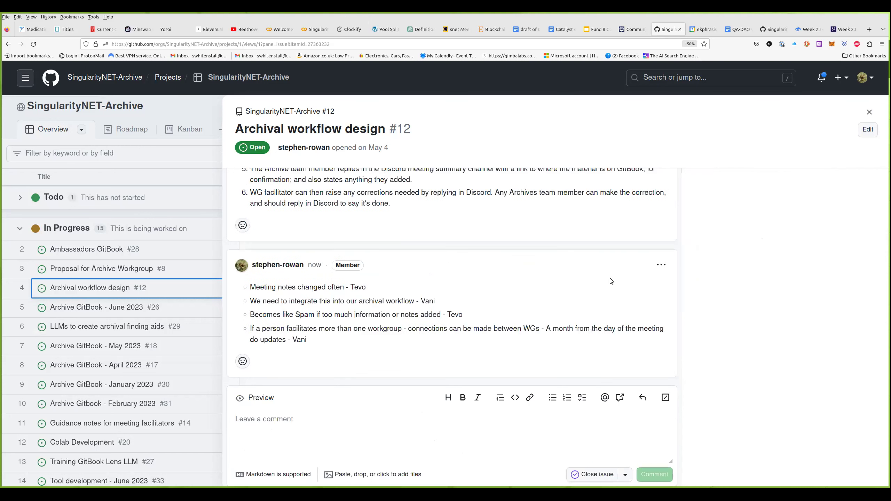
pyautogui.click(662, 267)
pyautogui.click(648, 302)
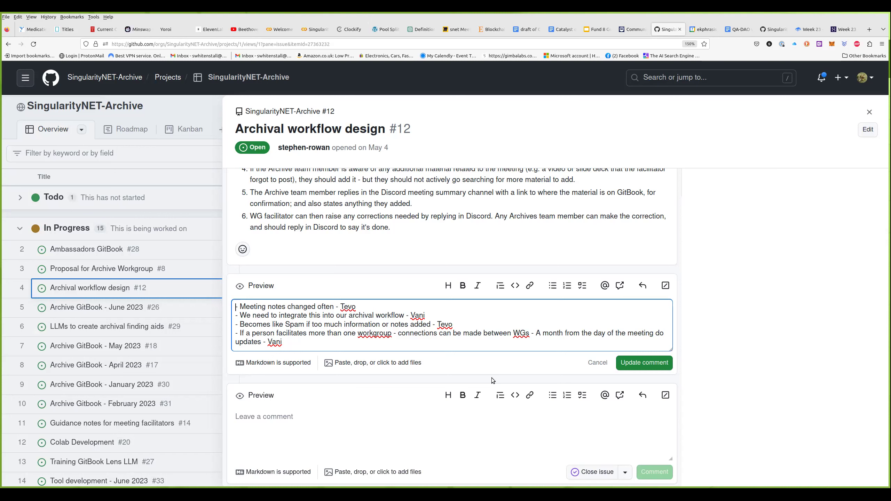
pyautogui.scroll(2, 492, 382)
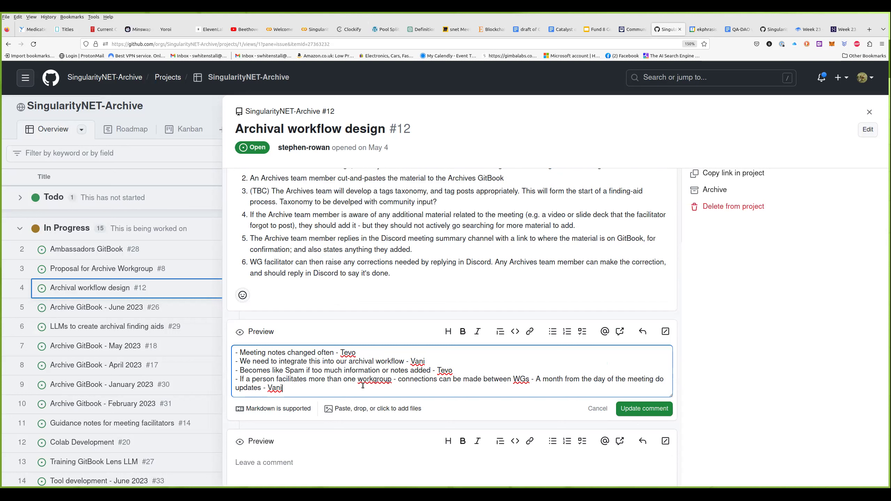
pyautogui.press('Return')
pyautogui.write('Try a')
pyautogui.write('pr')
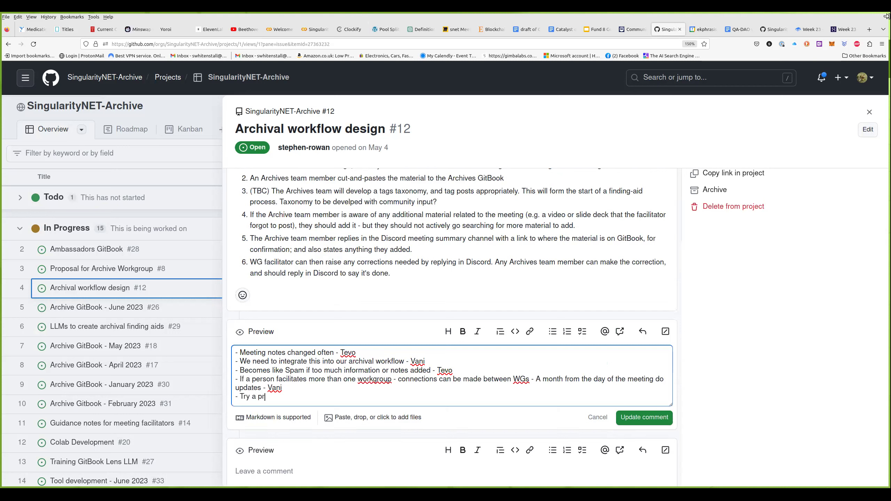
pyautogui.write('ocess first - give it some thought -')
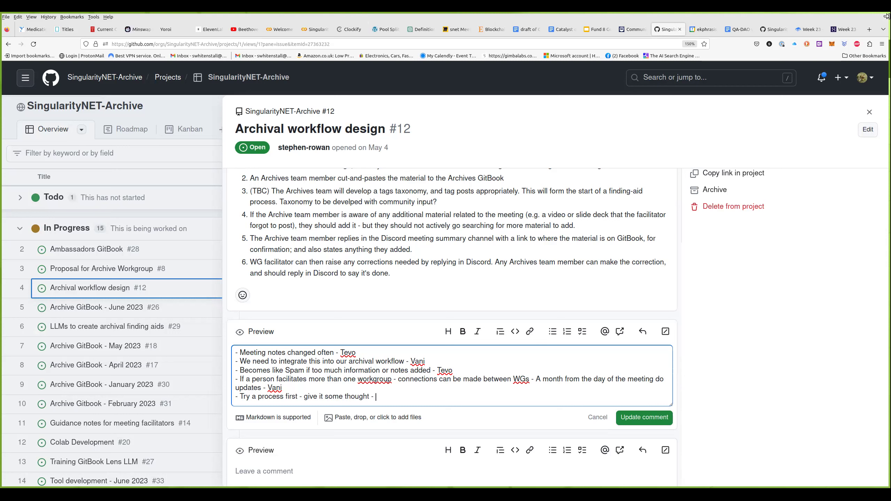
pyautogui.write('Andre')
pyautogui.click(635, 423)
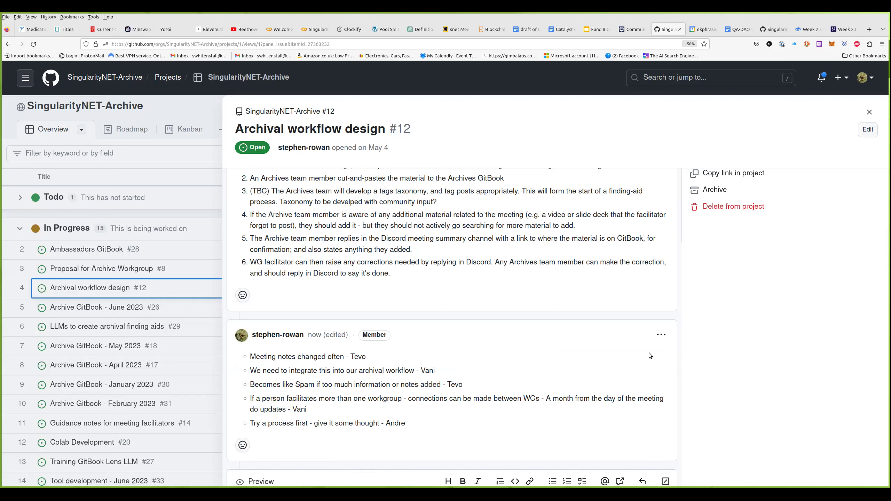
# Step: Edit the posted comment to add an unchecked task item, "Work still in progress - then transfer to GitBook", credited to its speaker, and save it
pyautogui.click(661, 334)
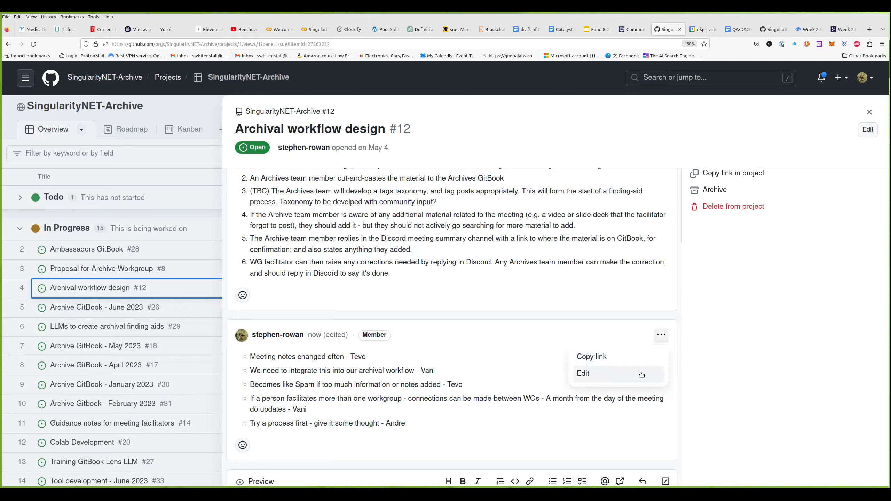
pyautogui.click(641, 375)
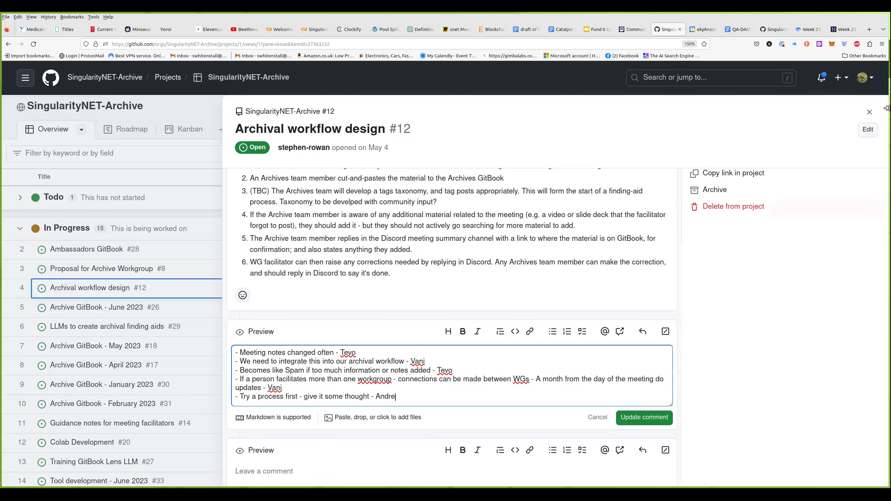
pyautogui.press('Return')
pyautogui.write('[ ] Work')
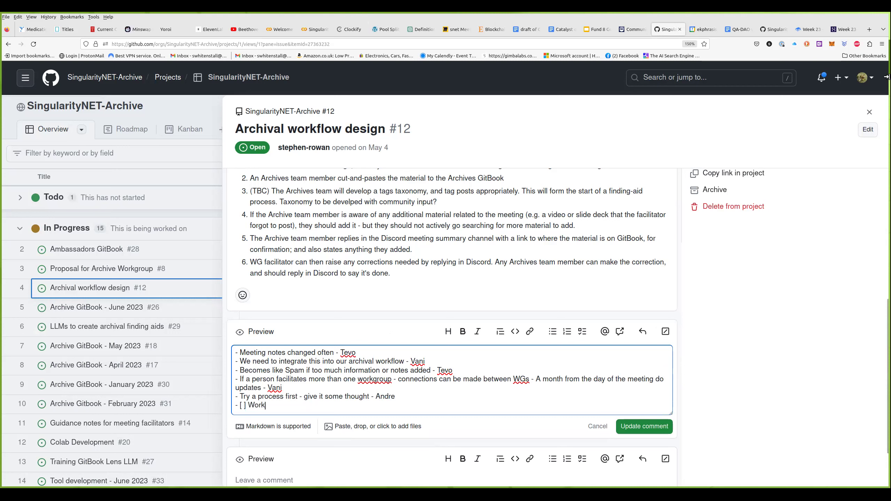
pyautogui.write(' still in progress - then transfer to GitB')
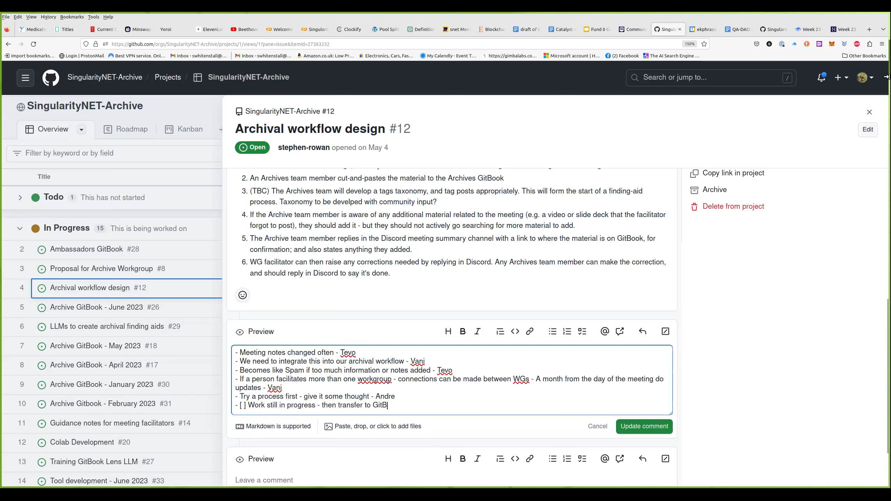
pyautogui.write('ook - Vani')
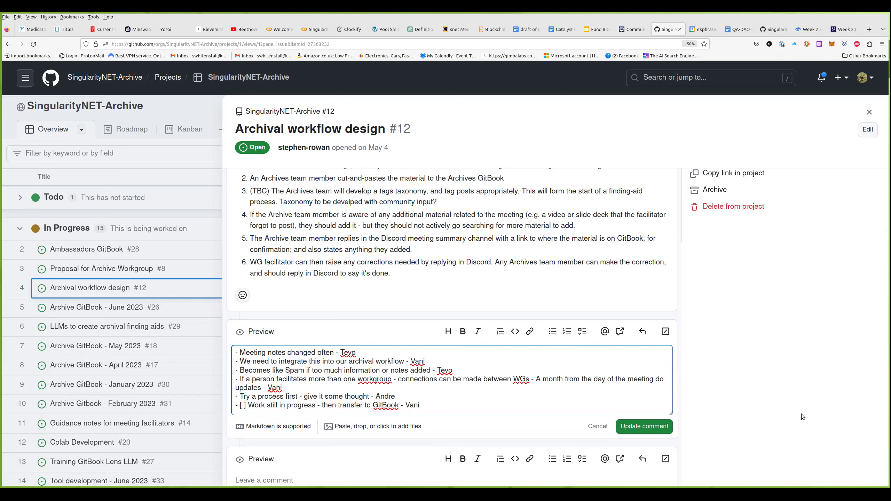
pyautogui.click(659, 432)
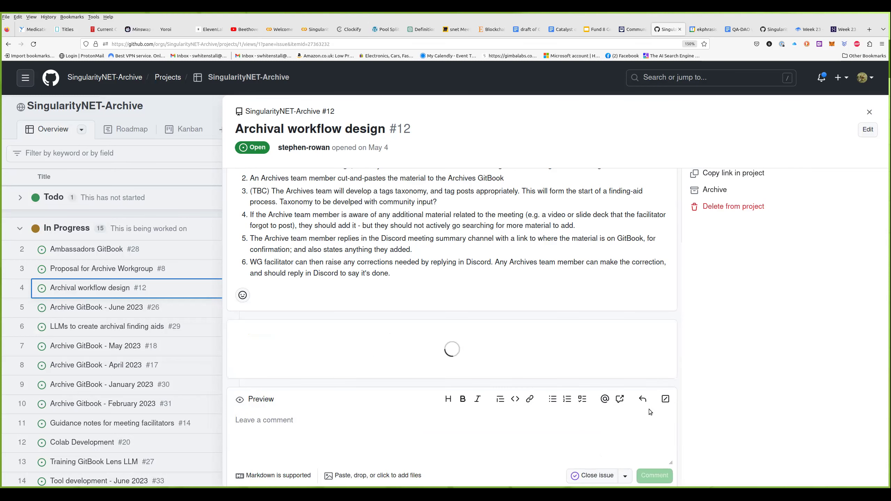
# Step: Set the due date of the Archival workflow design issue to Jun 21, 2023 and close the issue
pyautogui.scroll(4, 708, 407)
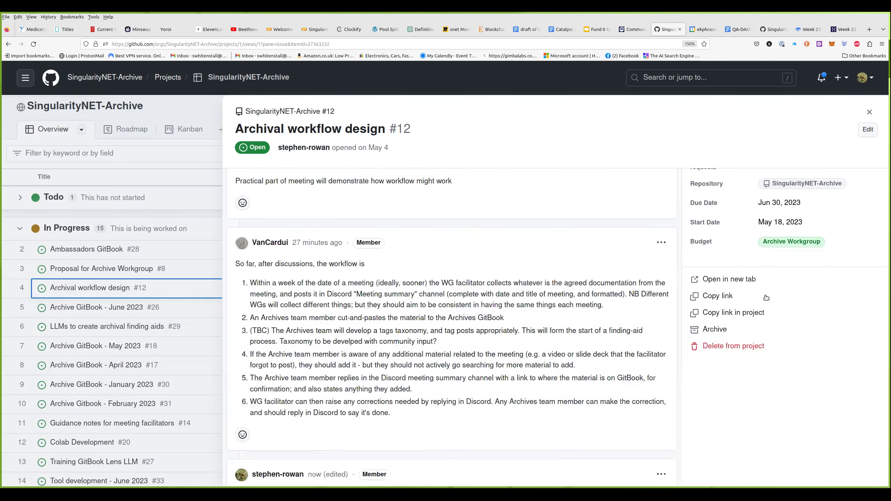
pyautogui.scroll(3, 787, 296)
pyautogui.click(786, 296)
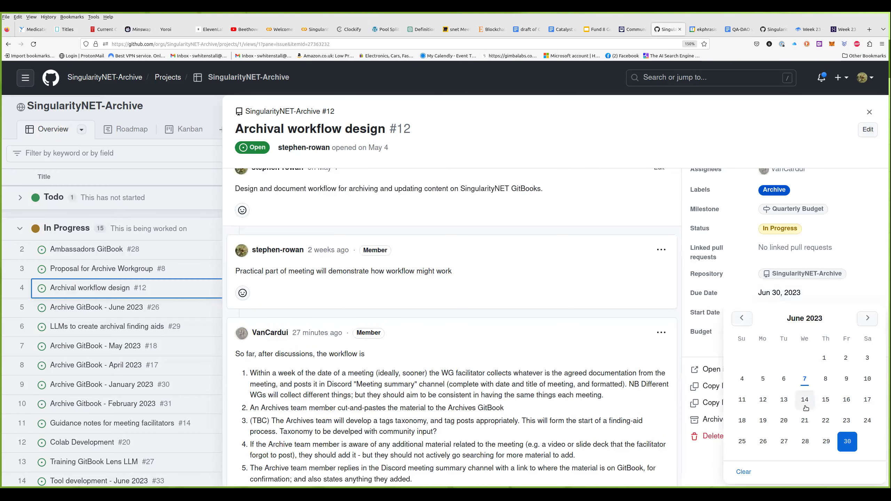
pyautogui.click(804, 421)
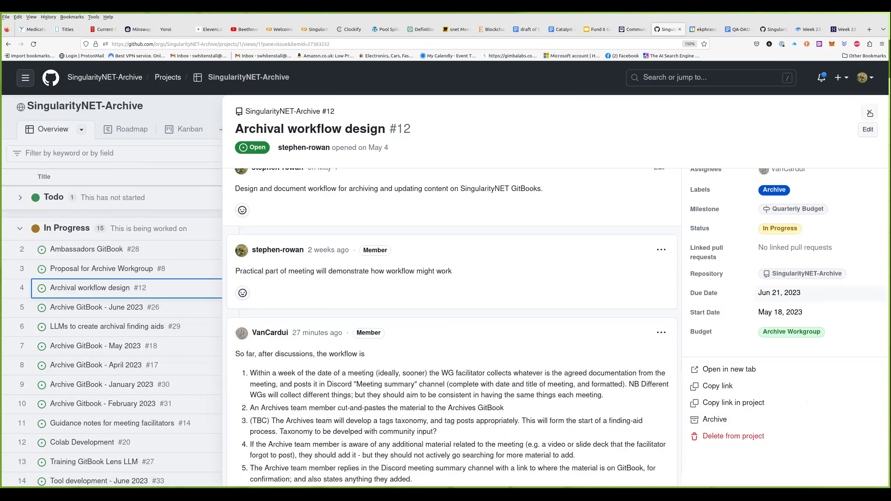
pyautogui.press('Escape')
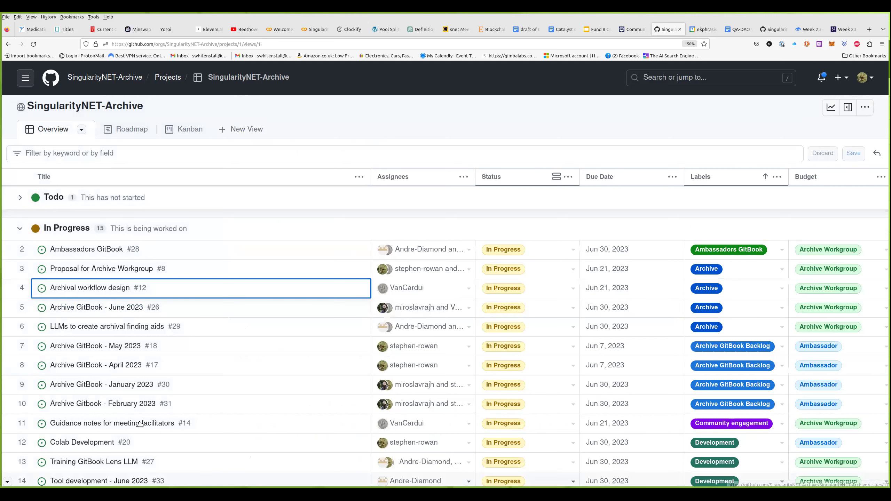
# Step: Open the Archive GitBook - June 2023 issue and look over its description and Week 22 meeting checklist
pyautogui.click(117, 311)
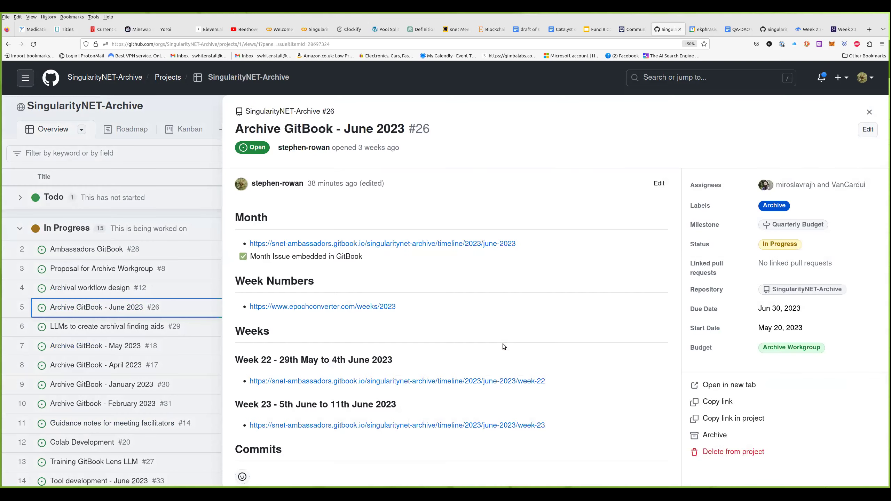
pyautogui.scroll(-4, 505, 347)
pyautogui.scroll(-5, 505, 351)
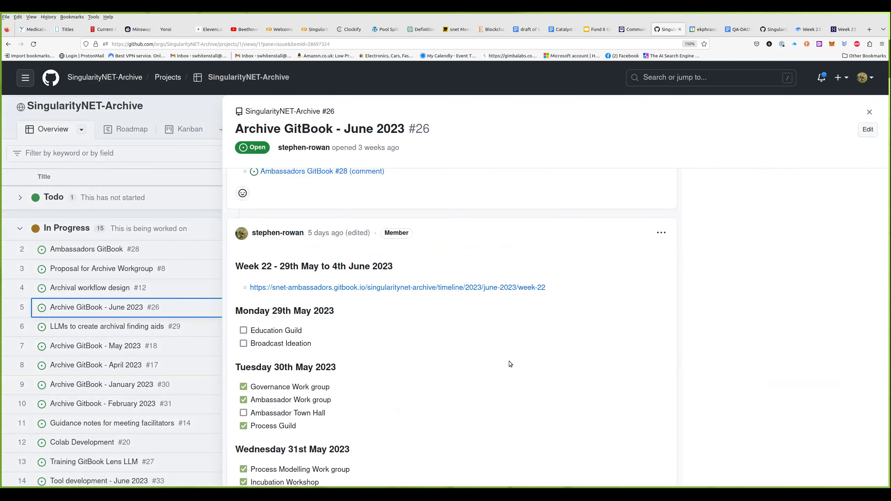
pyautogui.scroll(-4, 512, 367)
pyautogui.scroll(12, 516, 386)
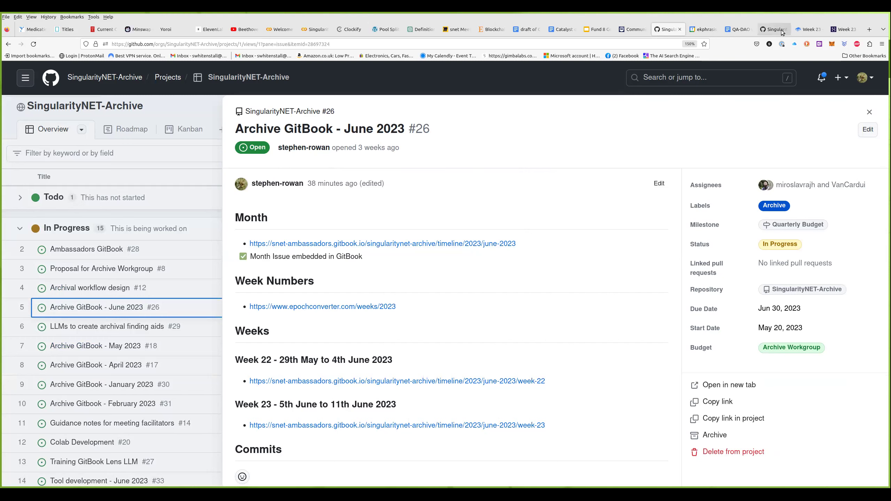
# Step: View the June 2023 and May 2023 timeline pages in the SingularityNET-Archive GitBook and return to the GitHub project board
pyautogui.click(842, 31)
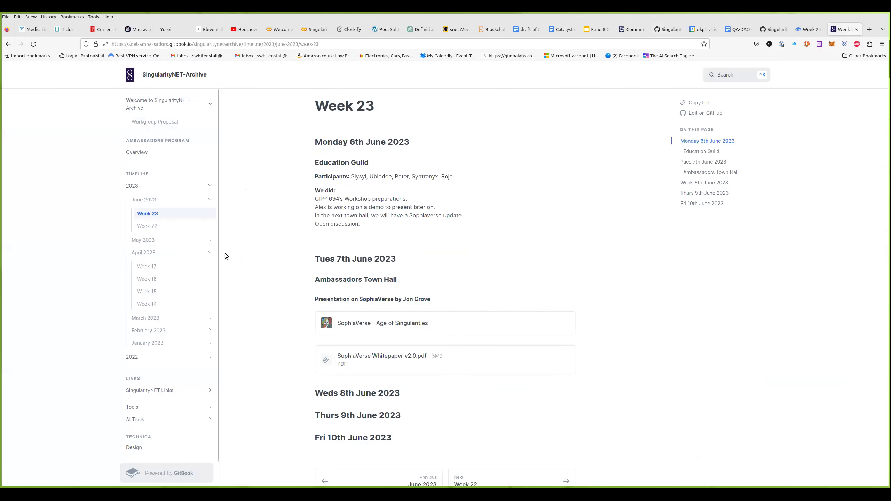
pyautogui.click(174, 200)
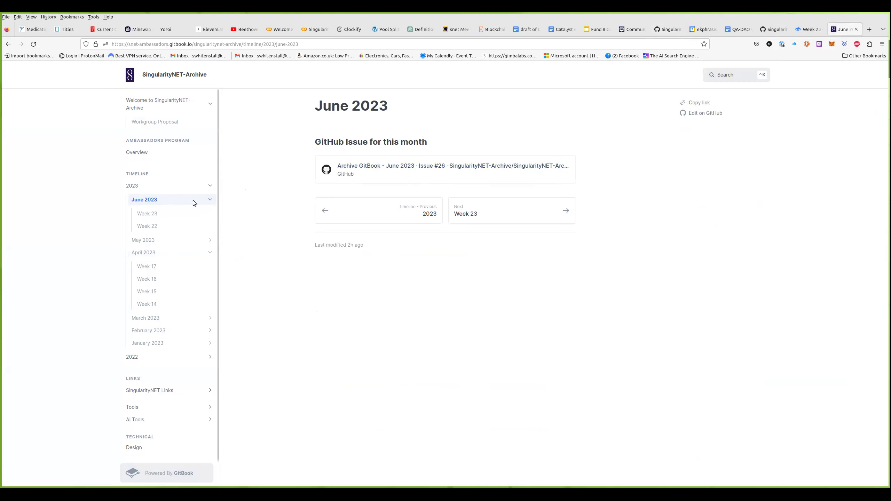
pyautogui.click(151, 241)
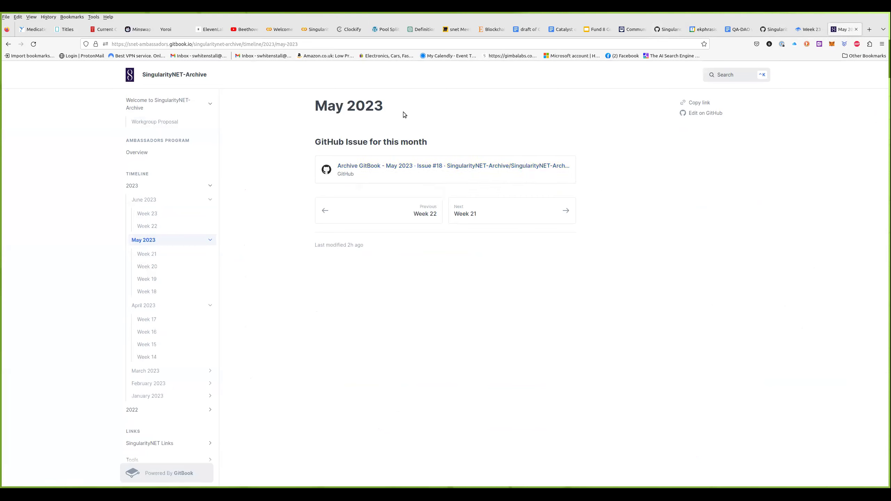
pyautogui.click(777, 31)
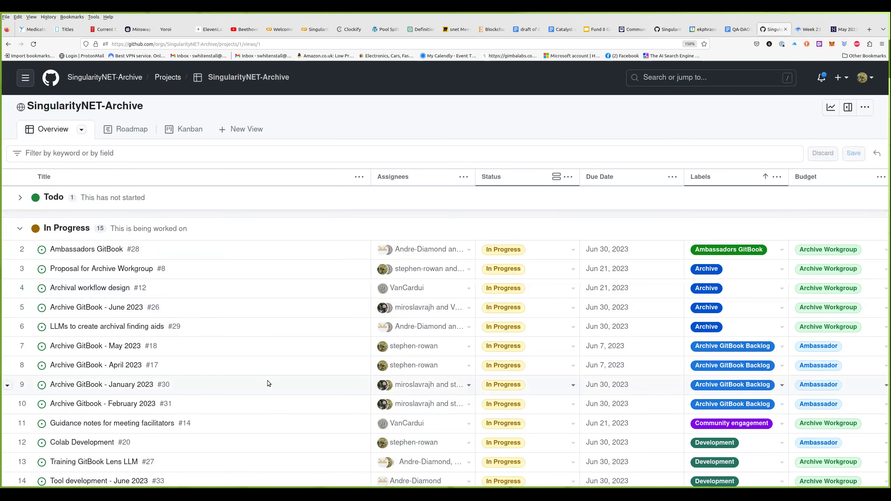
pyautogui.scroll(-3, 137, 394)
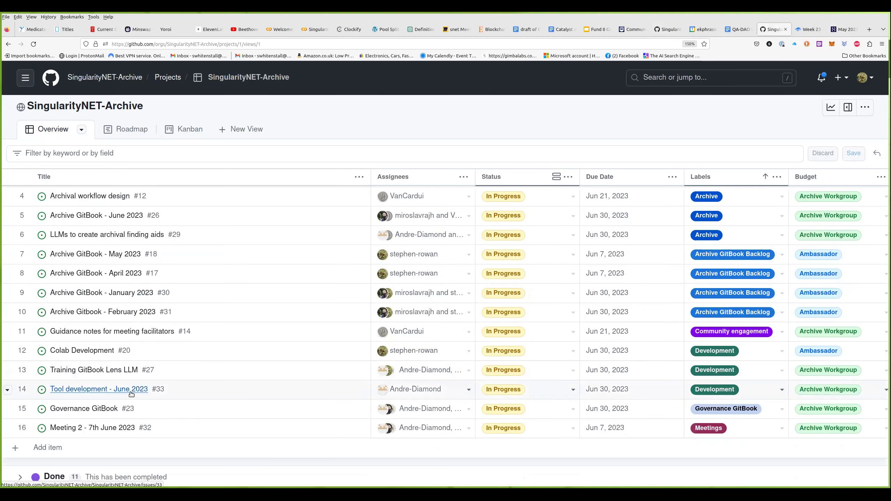
pyautogui.click(131, 394)
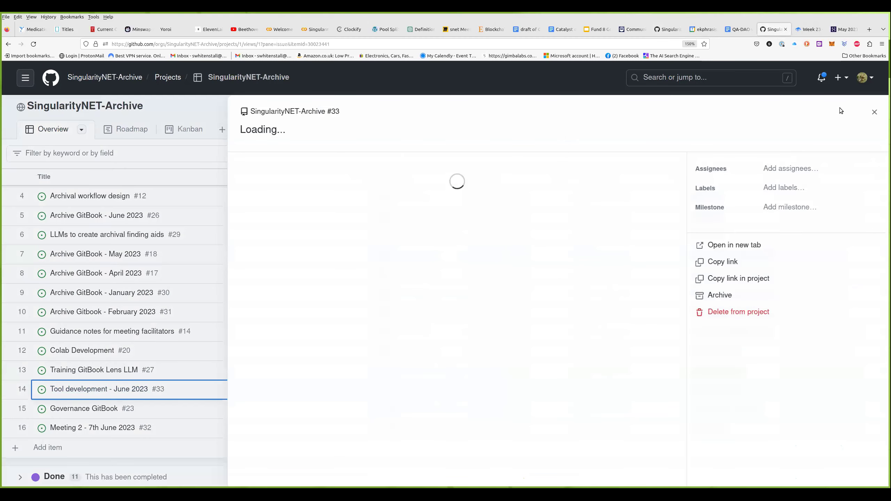
pyautogui.click(870, 113)
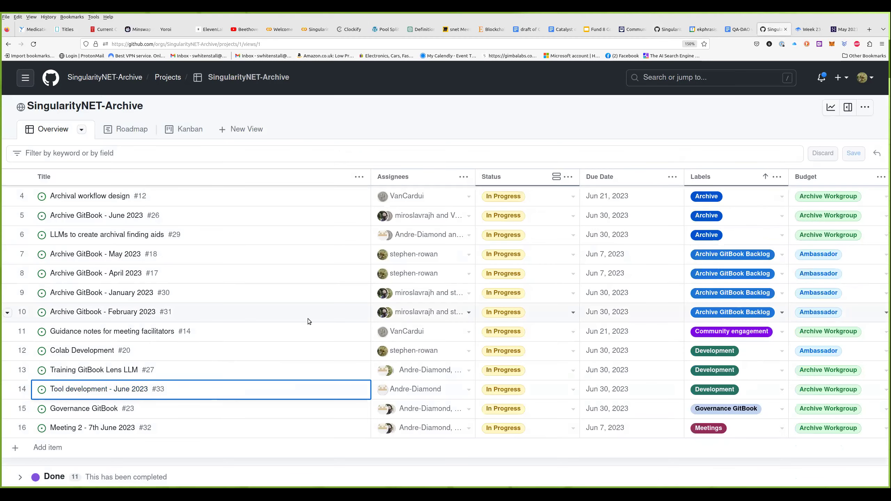
pyautogui.scroll(3, 152, 317)
# Step: Reopen the Archive GitBook - June 2023 issue and review the Week 22 checklist and the Video Workgroup comment
pyautogui.click(130, 310)
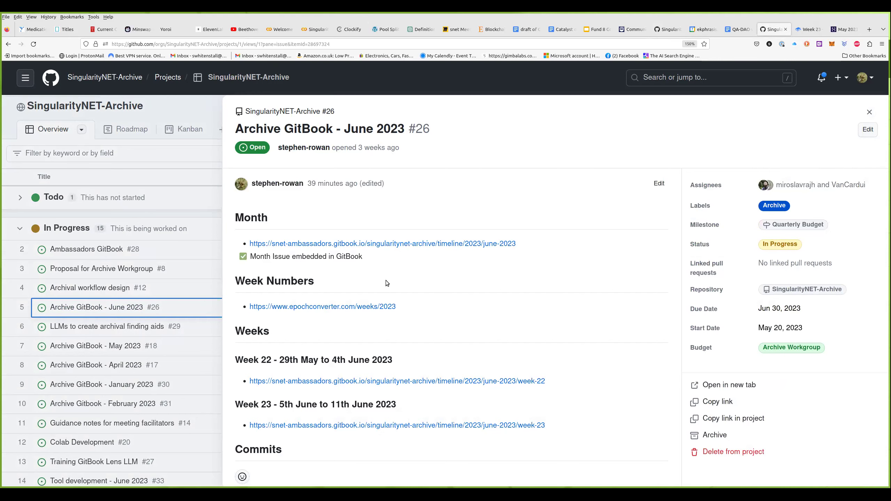
pyautogui.scroll(-3, 402, 235)
pyautogui.scroll(-2, 402, 246)
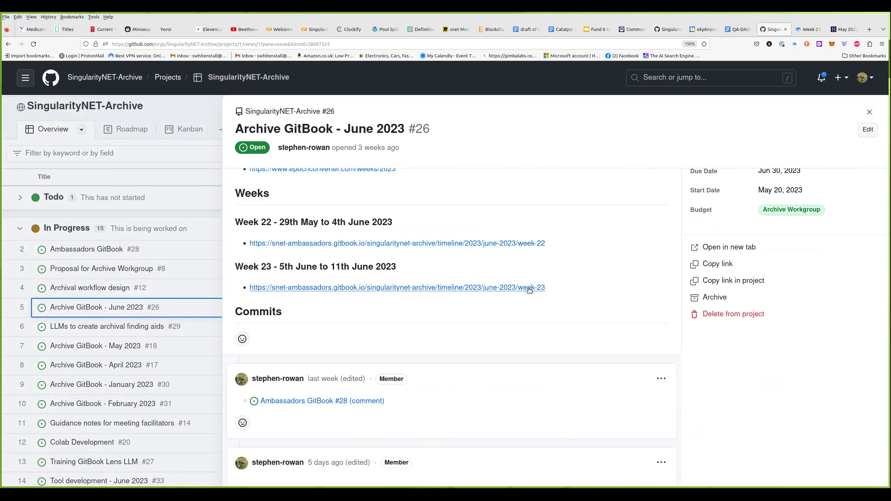
pyautogui.scroll(-7, 542, 291)
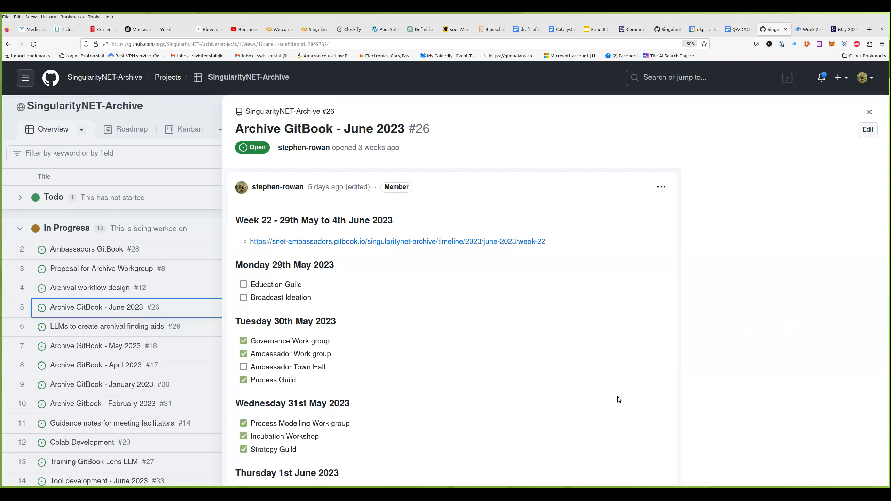
pyautogui.scroll(-3, 618, 398)
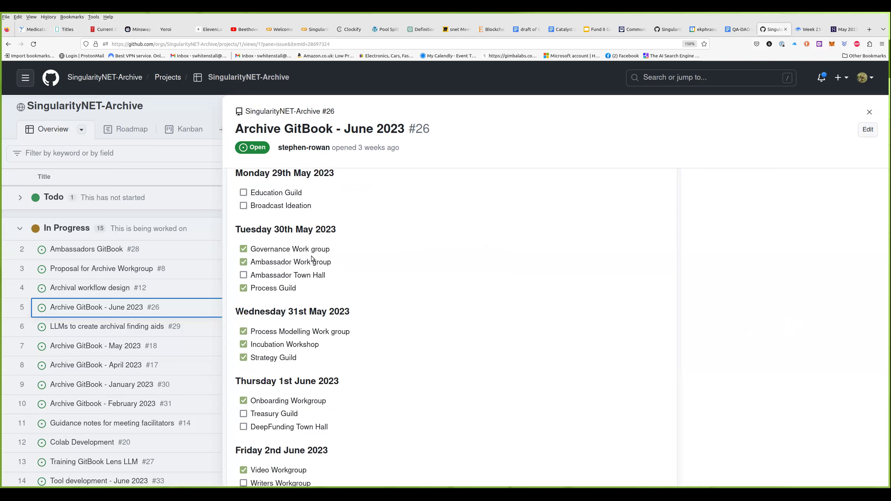
pyautogui.scroll(-9, 462, 373)
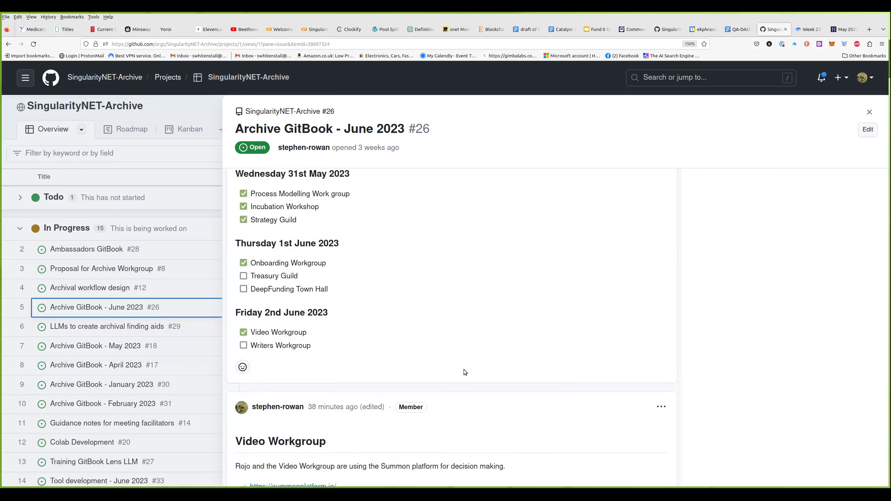
pyautogui.scroll(-3, 470, 372)
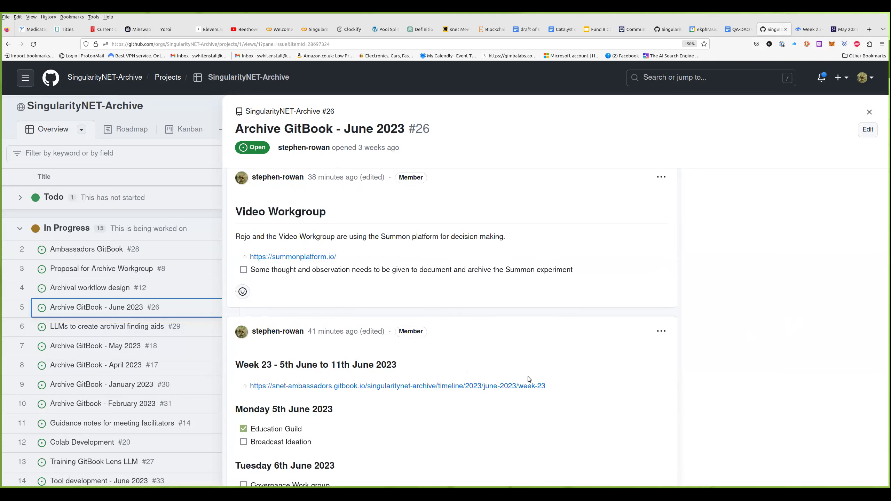
pyautogui.scroll(13, 545, 381)
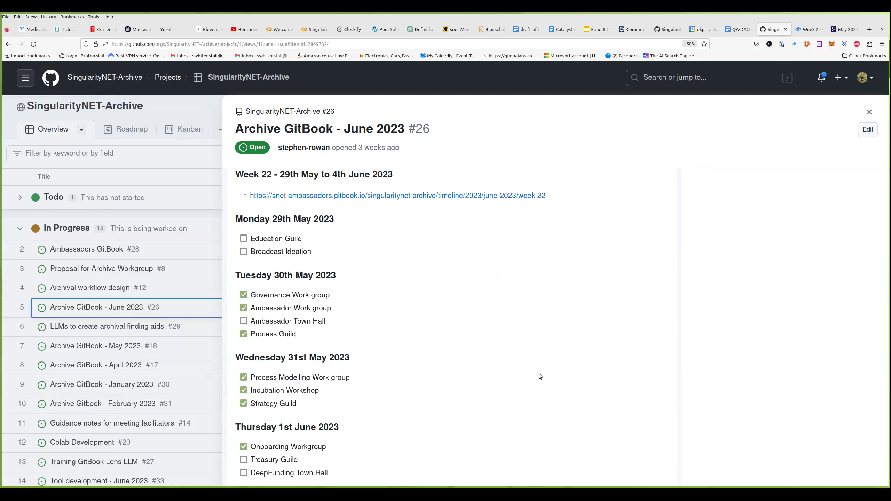
pyautogui.scroll(-3, 531, 336)
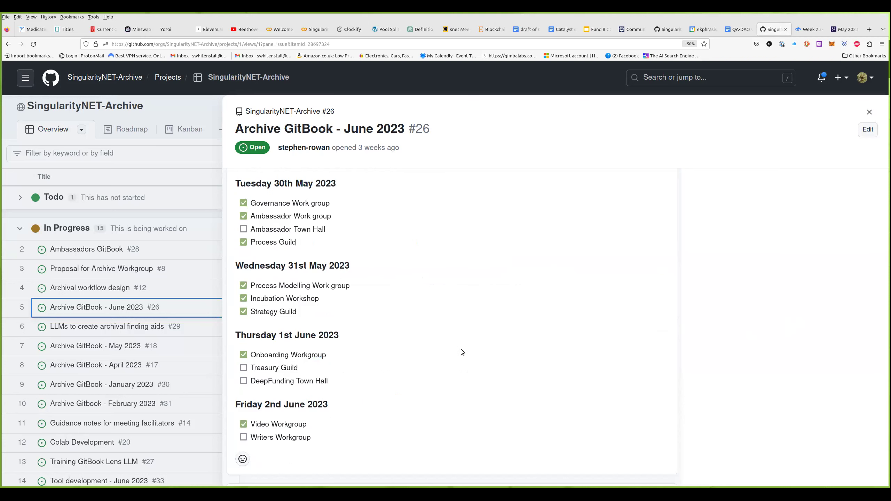
pyautogui.scroll(-8, 461, 349)
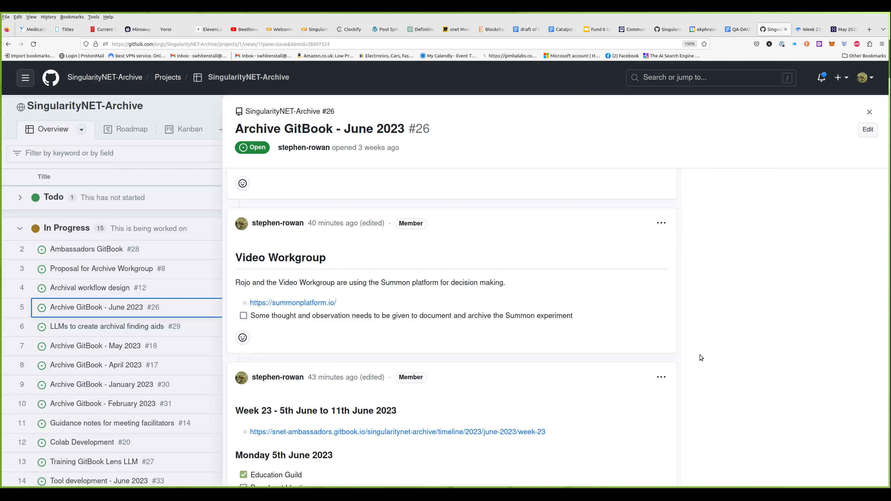
# Step: Examine the Week 23 checklist comment, going through the meetings listed from Monday 5th to Friday 9th June 2023
pyautogui.scroll(-5, 689, 368)
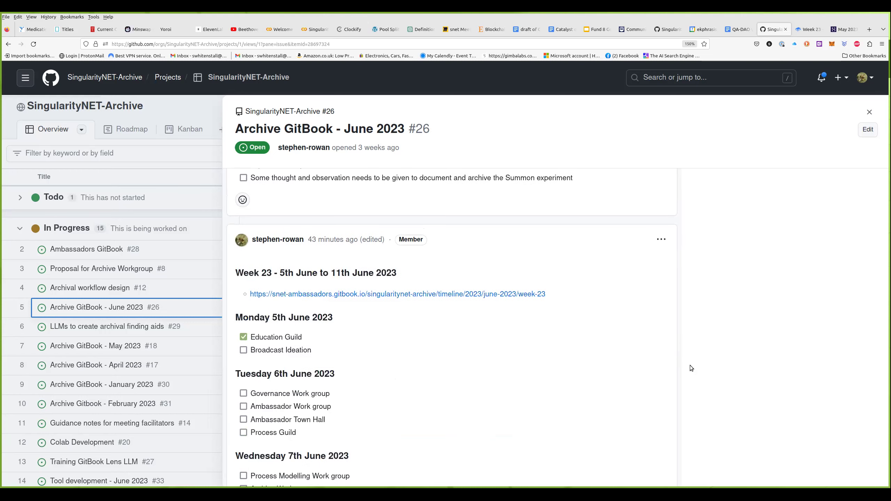
pyautogui.scroll(-3, 304, 207)
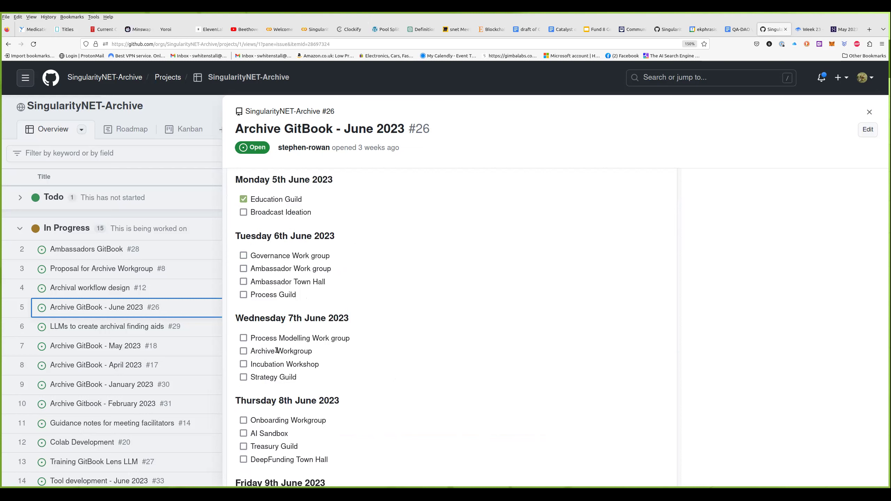
pyautogui.scroll(-3, 469, 421)
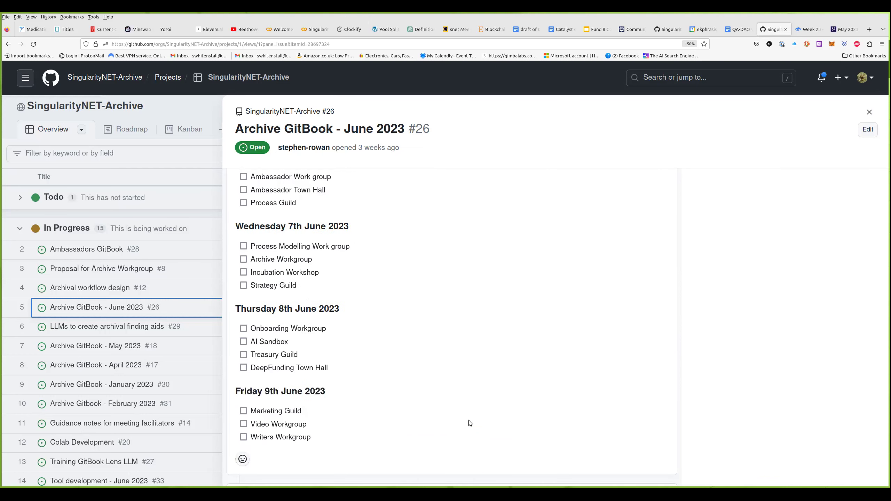
pyautogui.scroll(4, 470, 421)
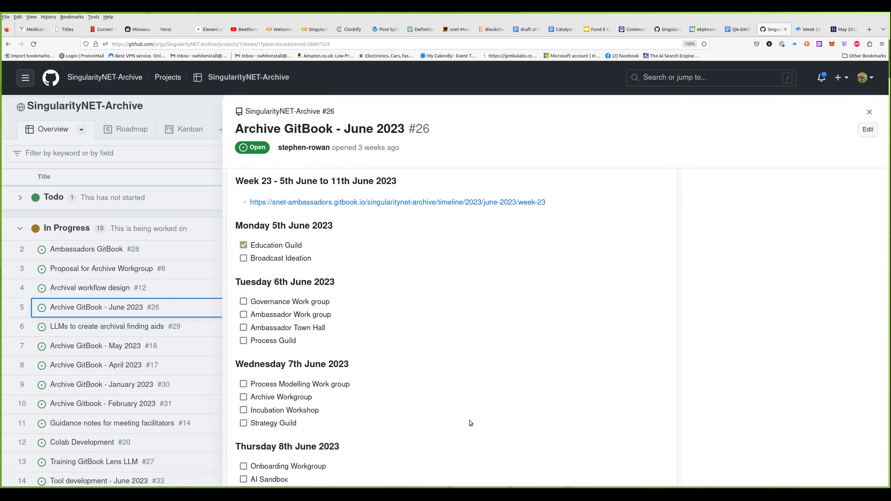
pyautogui.scroll(-2, 455, 419)
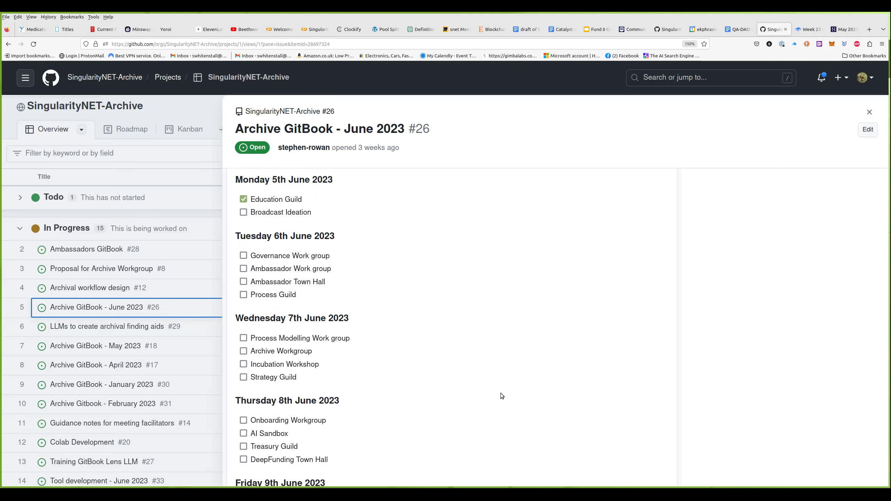
pyautogui.scroll(6, 511, 383)
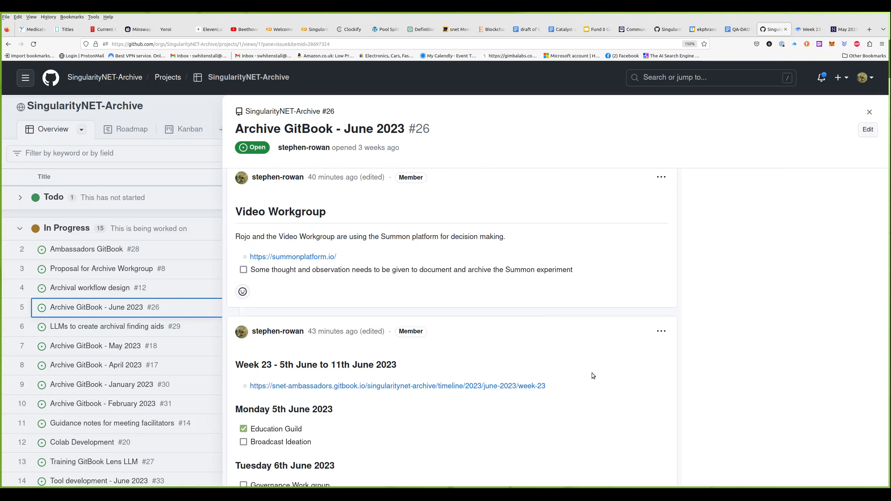
# Step: Look over the Week 23 checklist and Video Workgroup comment, going back up to the June 2023 issue's description
pyautogui.scroll(-10, 597, 388)
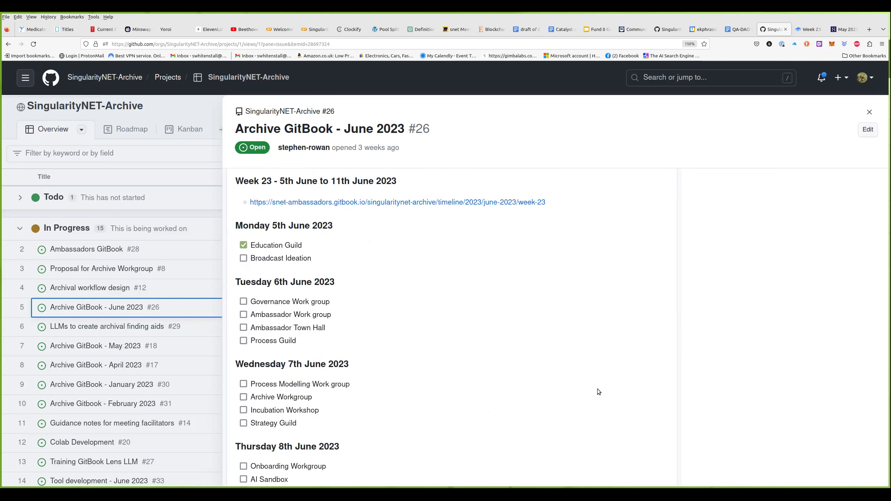
pyautogui.scroll(10, 604, 384)
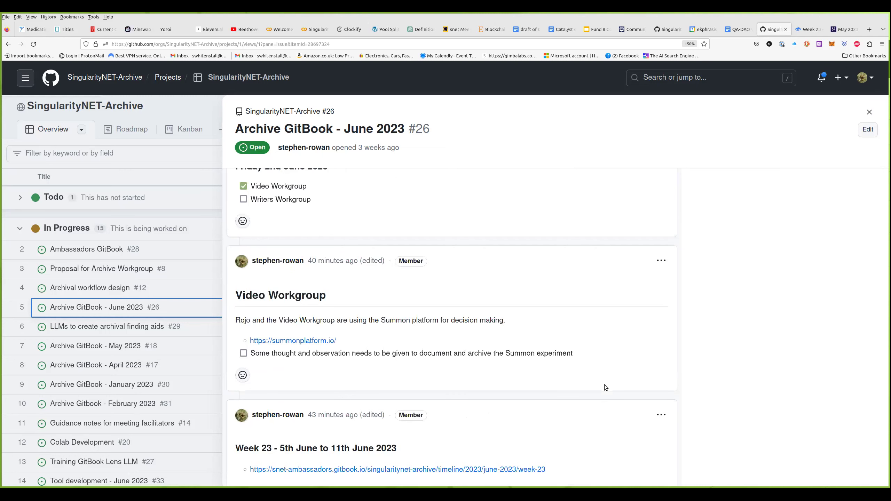
pyautogui.scroll(10, 606, 387)
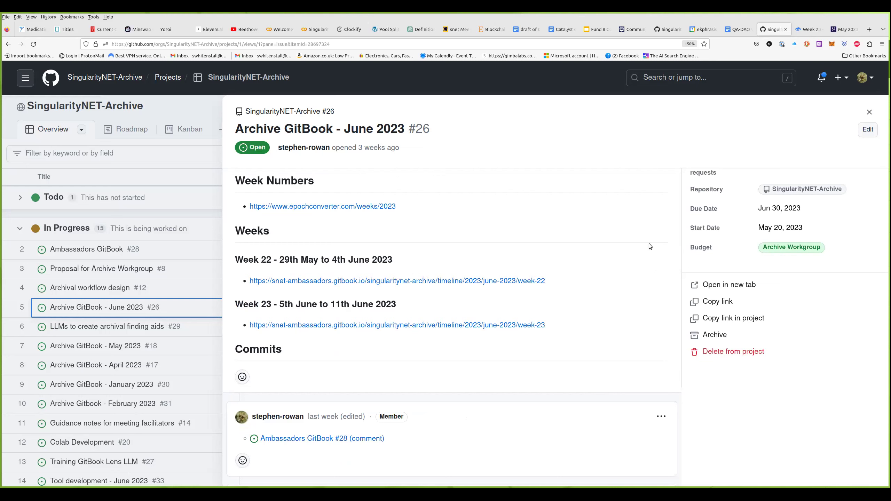
# Step: View the May 2023 timeline page and the Week 23 page in the SingularityNET-Archive GitBook
pyautogui.click(845, 30)
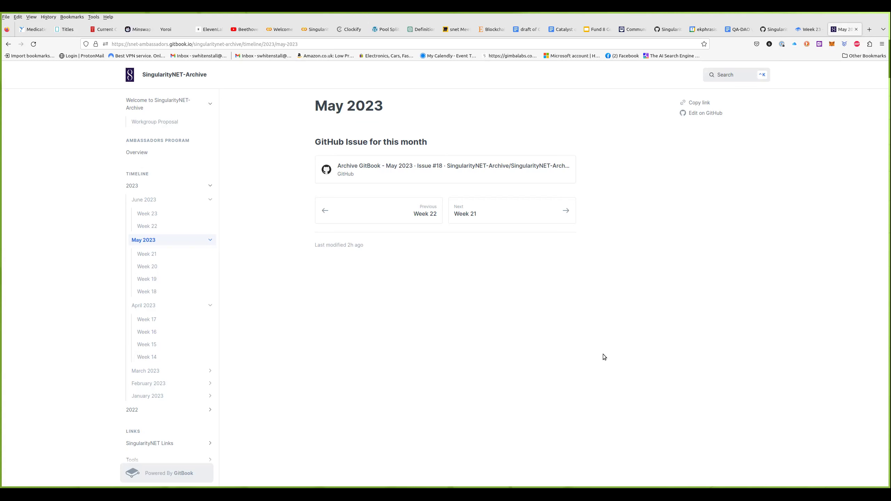
pyautogui.click(805, 29)
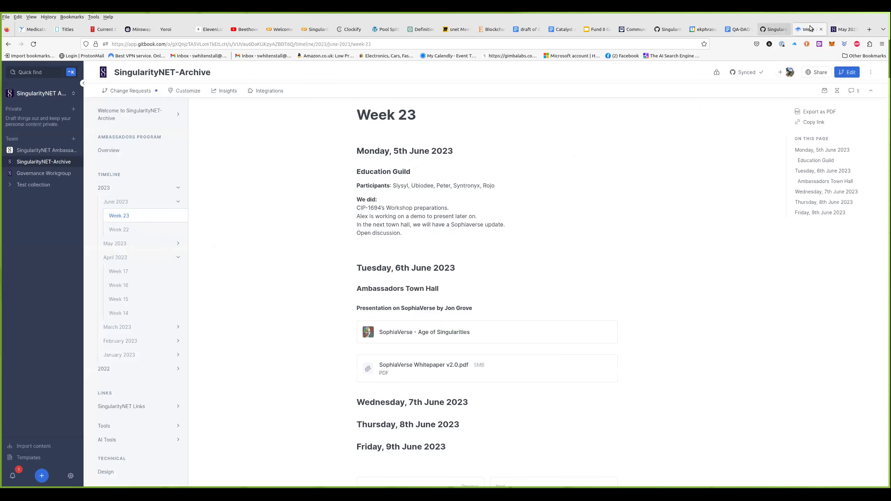
pyautogui.click(844, 30)
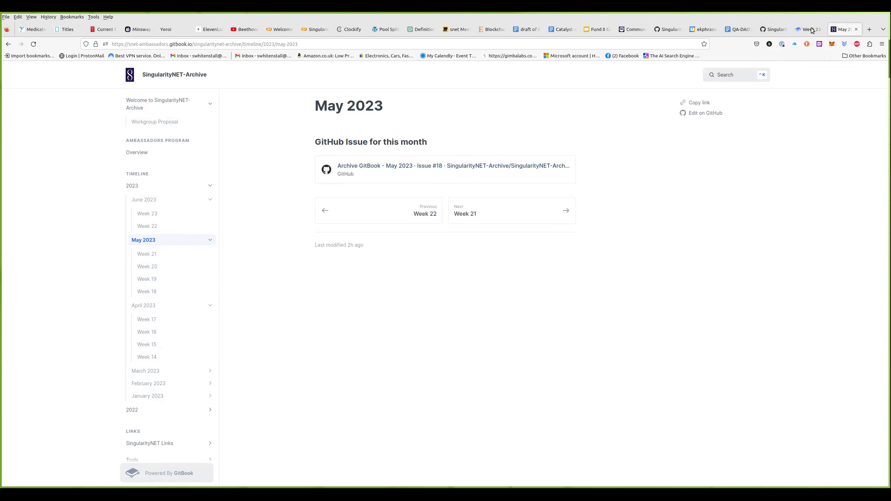
# Step: Return to the June 2023 issue on GitHub, go through its comments down to the empty comment field, and close the issue
pyautogui.click(776, 30)
pyautogui.scroll(-15, 511, 355)
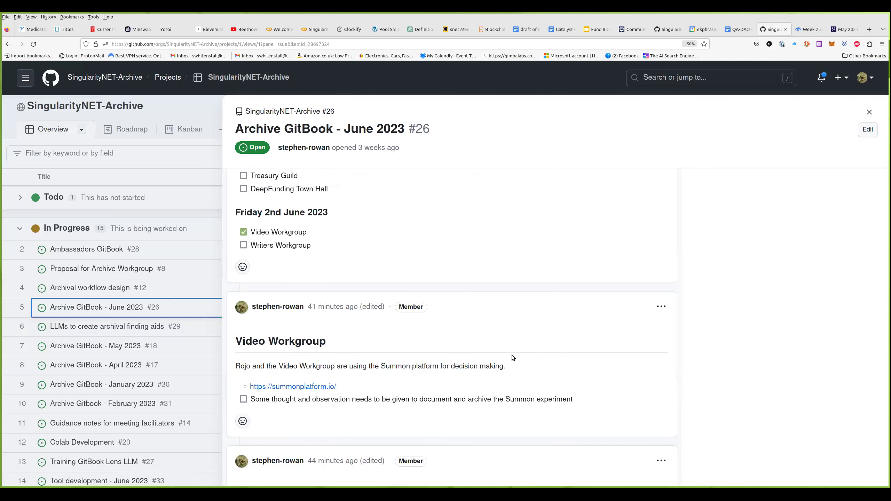
pyautogui.scroll(-4, 512, 355)
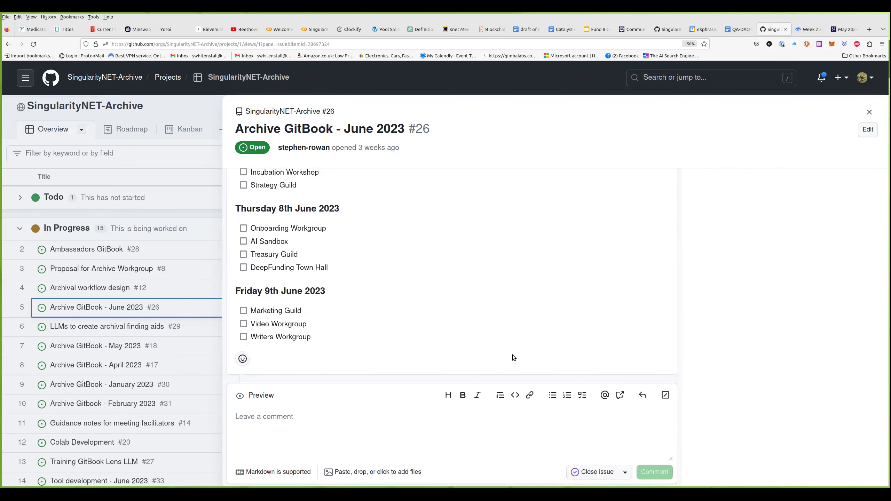
pyautogui.click(417, 436)
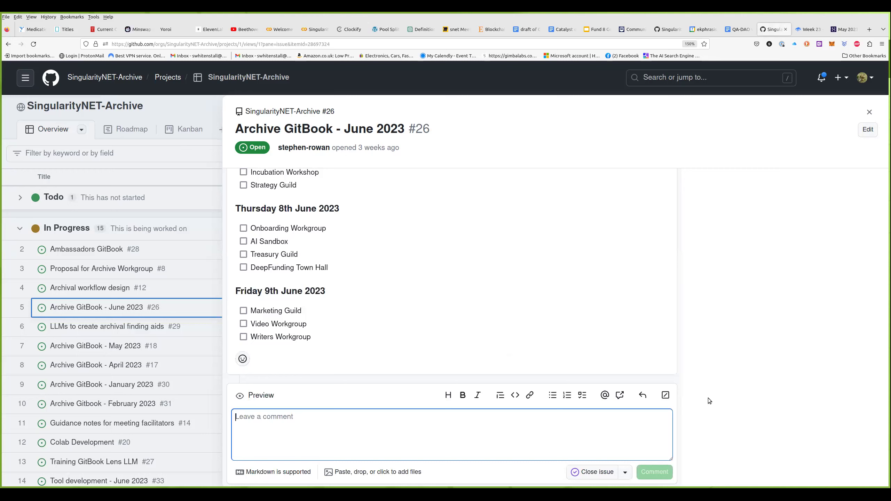
pyautogui.scroll(15, 804, 374)
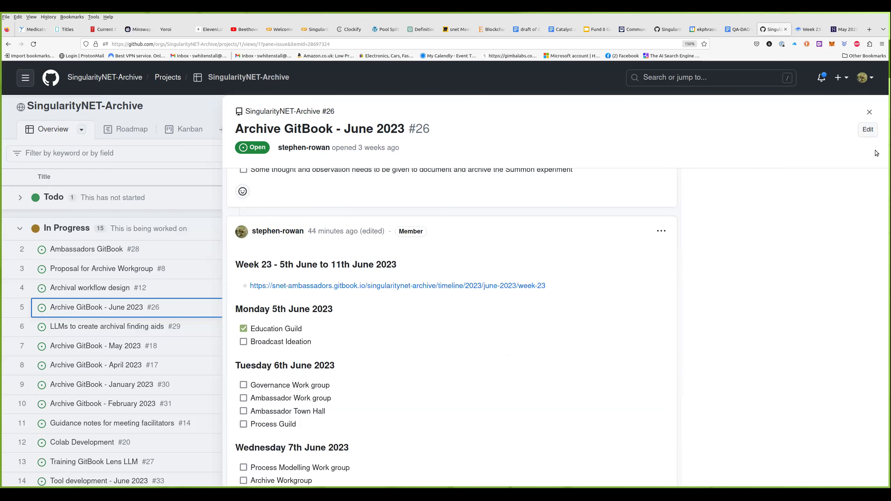
pyautogui.click(869, 111)
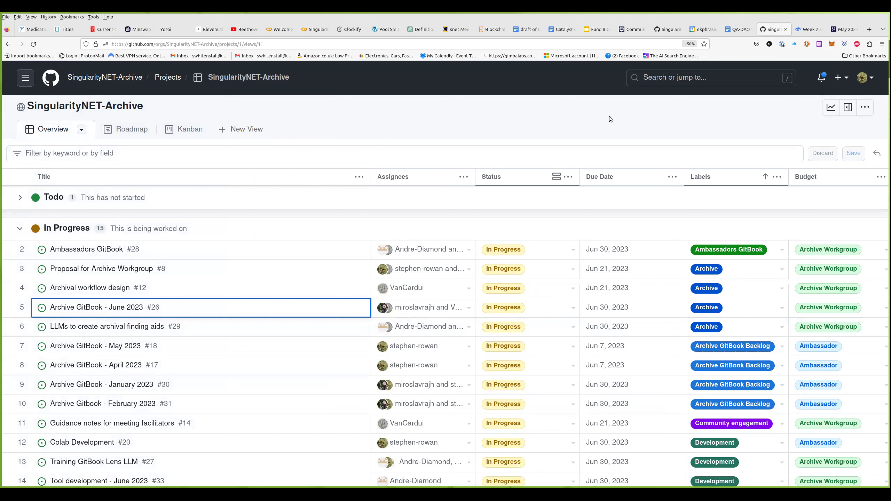
# Step: Reopen the Archive GitBook - June 2023 issue, view its linked Week 22 page in a new tab, and return to the board
pyautogui.click(94, 309)
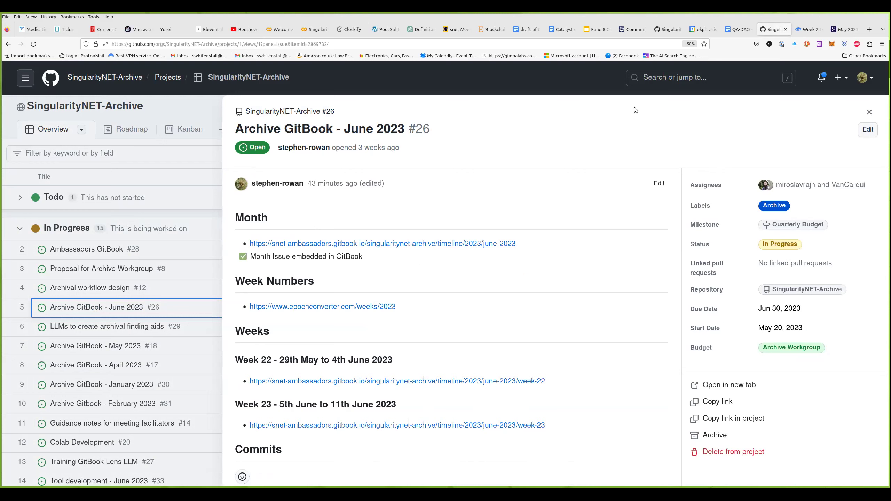
pyautogui.rightClick(502, 381)
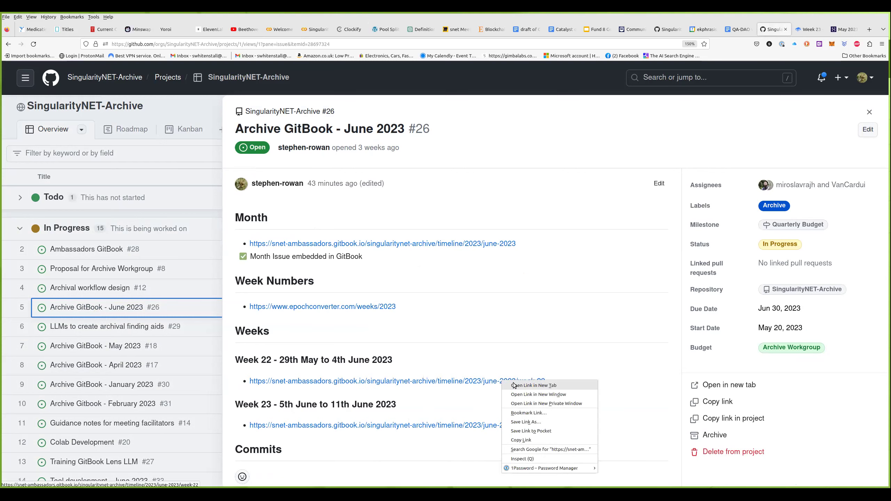
pyautogui.click(519, 386)
pyautogui.click(786, 34)
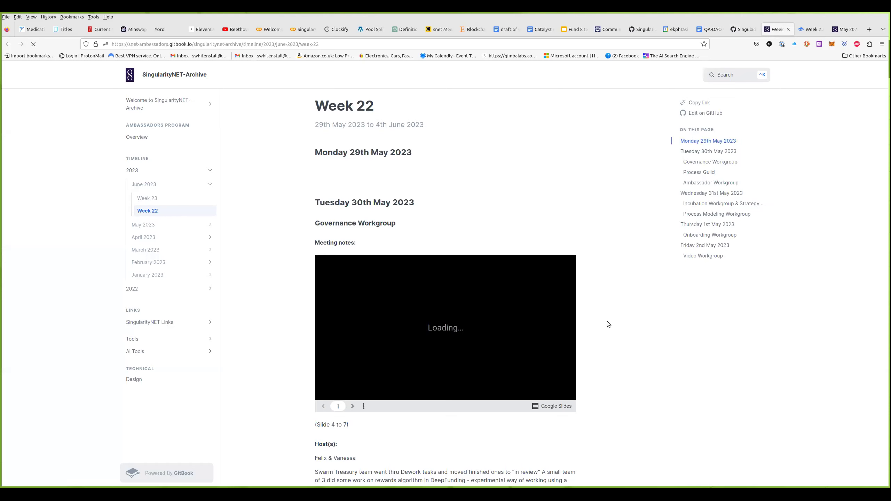
pyautogui.click(788, 30)
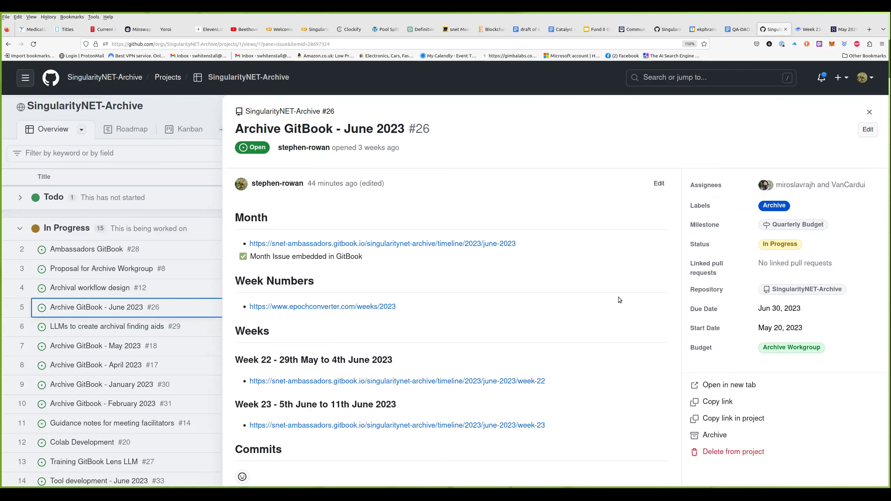
pyautogui.click(869, 113)
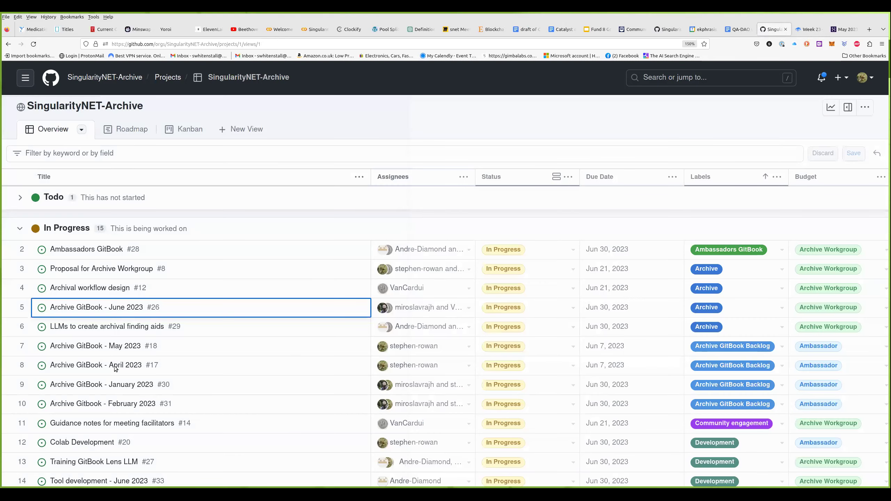
# Step: Check the LLMs to create archival finding aids and Archive GitBook - June 2023 issues briefly, returning to the project board
pyautogui.click(129, 327)
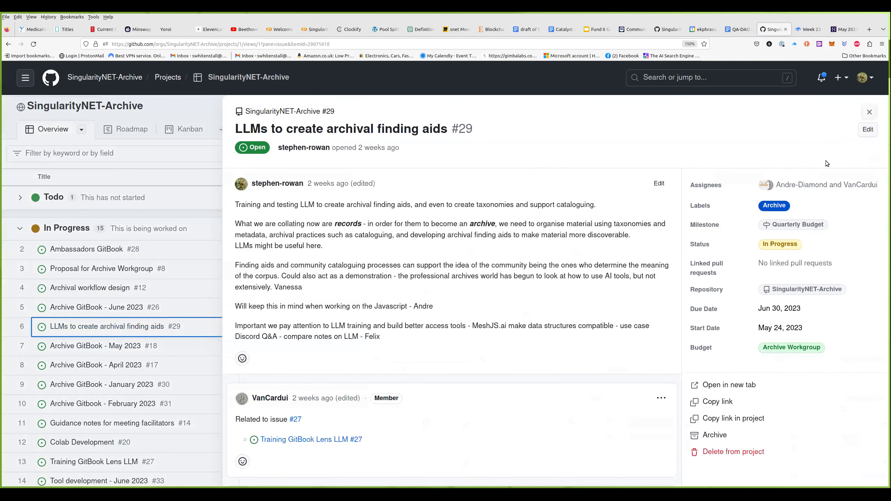
pyautogui.press('Escape')
pyautogui.click(130, 308)
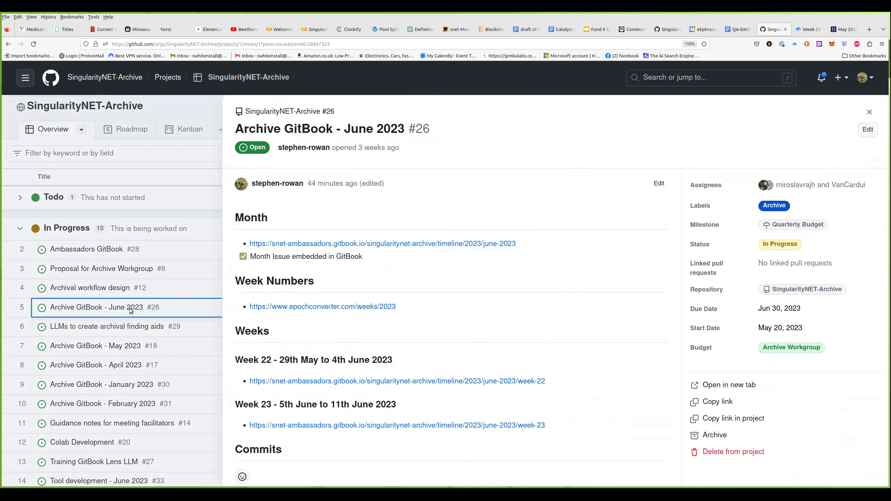
pyautogui.click(870, 113)
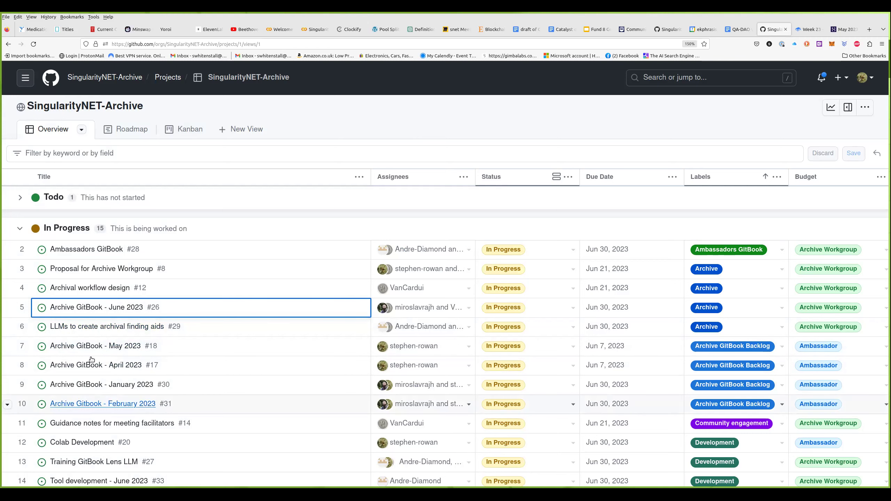
# Step: Review the LLMs to create archival finding aids issue and its related-issue comment, and close it without commenting
pyautogui.click(101, 330)
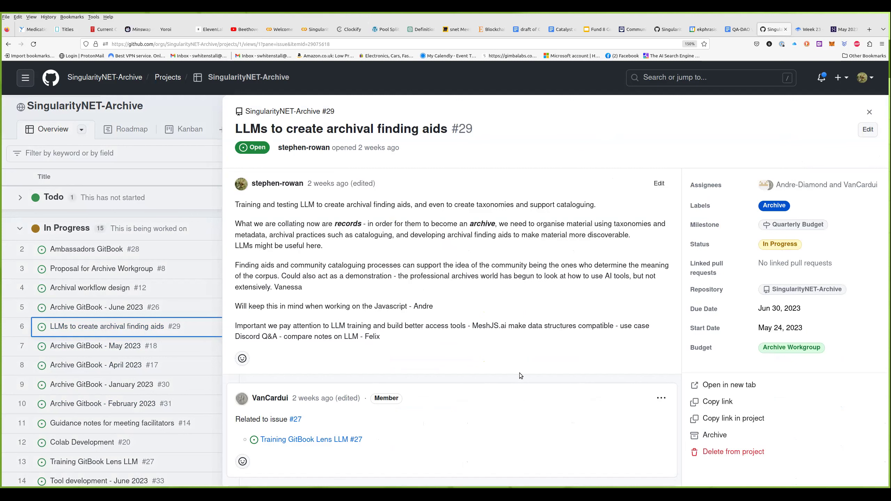
pyautogui.scroll(-3, 568, 374)
pyautogui.click(384, 425)
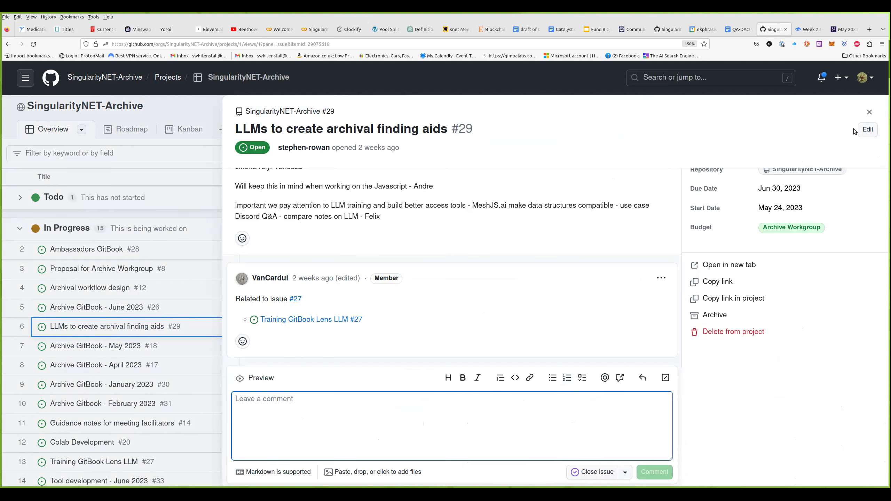
pyautogui.click(870, 113)
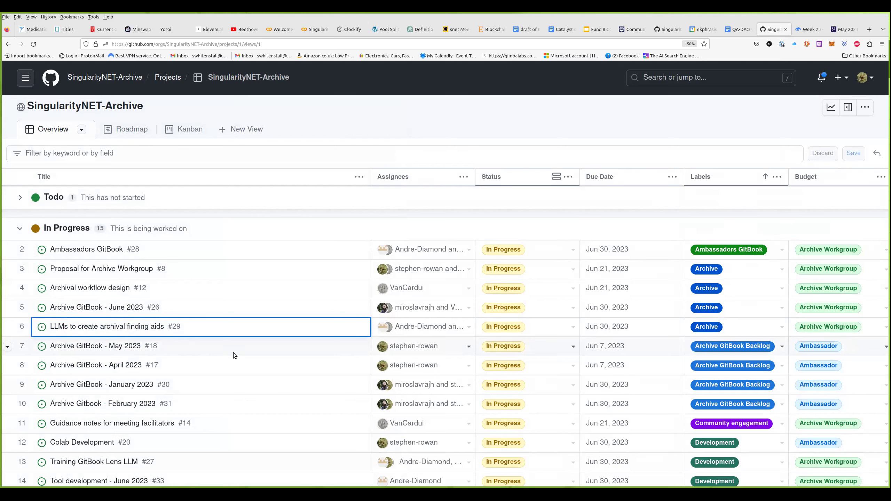
# Step: Look over the In Progress items, review the Archive GitBook - May 2023 issue's week links and commits section, and close it
pyautogui.scroll(-3, 233, 352)
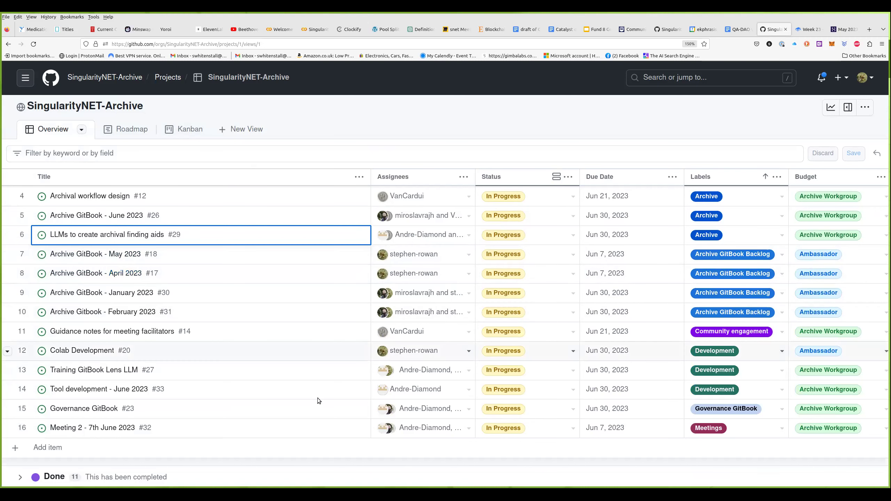
pyautogui.scroll(3, 318, 400)
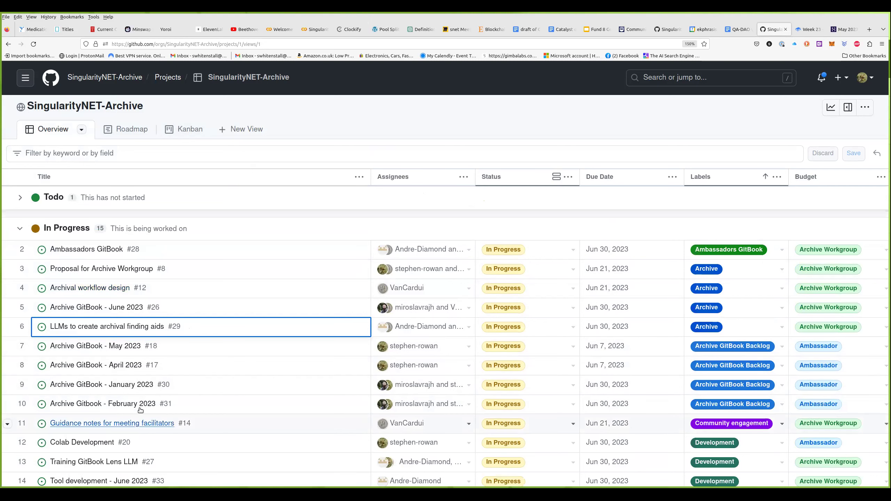
pyautogui.scroll(-2, 140, 410)
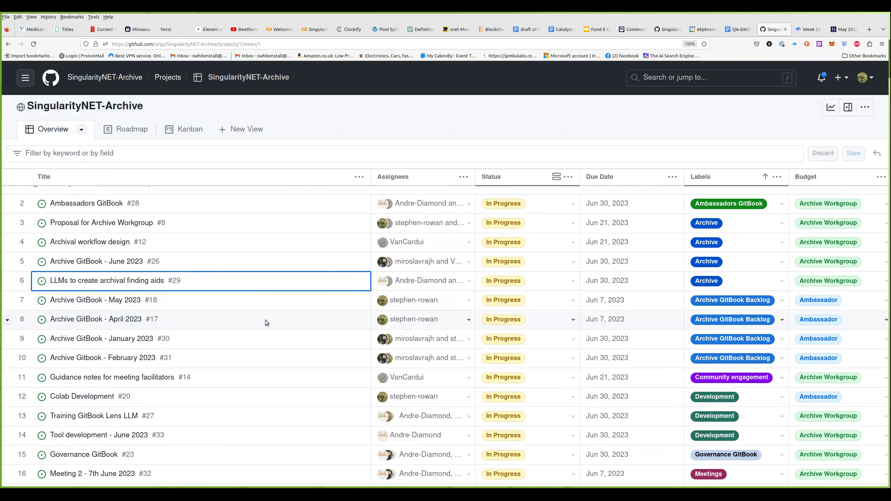
pyautogui.click(120, 303)
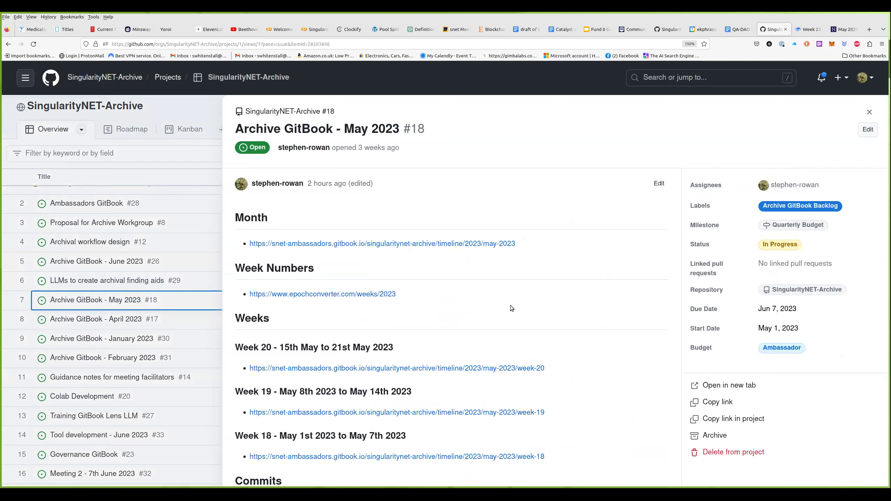
pyautogui.scroll(-3, 546, 310)
pyautogui.scroll(2, 547, 310)
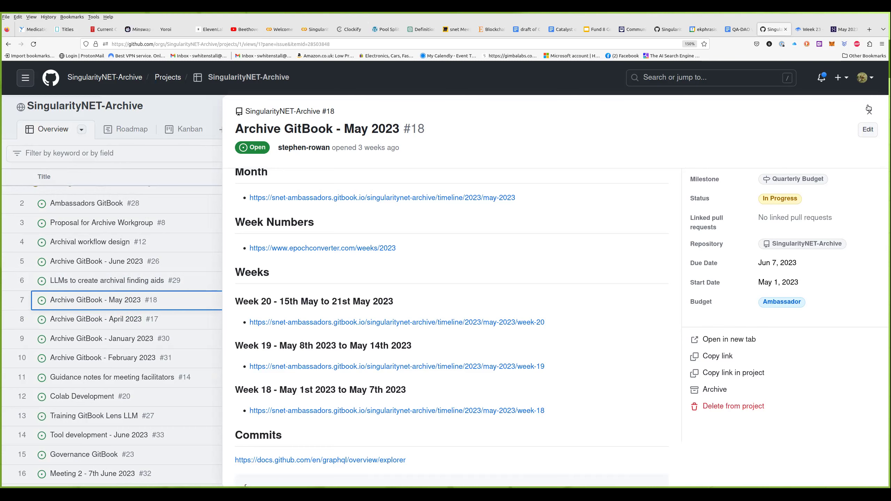
pyautogui.scroll(-2, 557, 345)
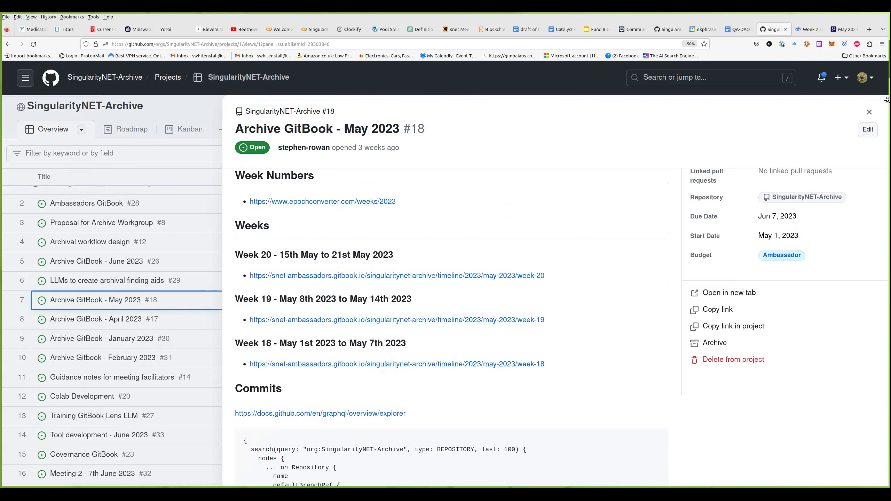
pyautogui.scroll(3, 870, 112)
pyautogui.click(870, 113)
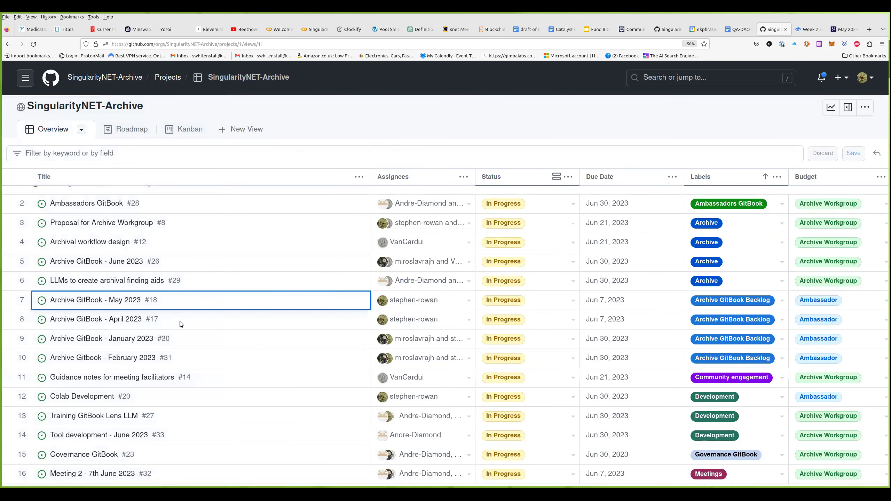
# Step: Review the Archive GitBook - April 2023 issue, including the Week 14 to-do entry, and return to the board
pyautogui.click(130, 321)
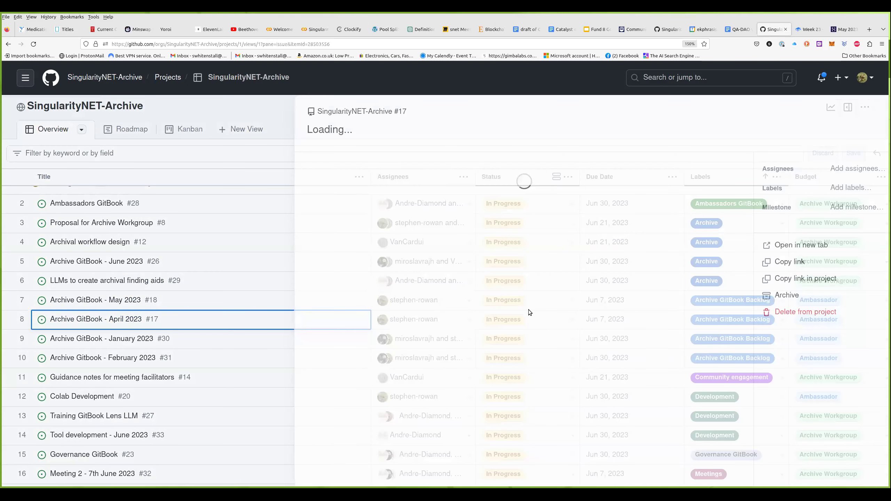
pyautogui.scroll(-3, 351, 397)
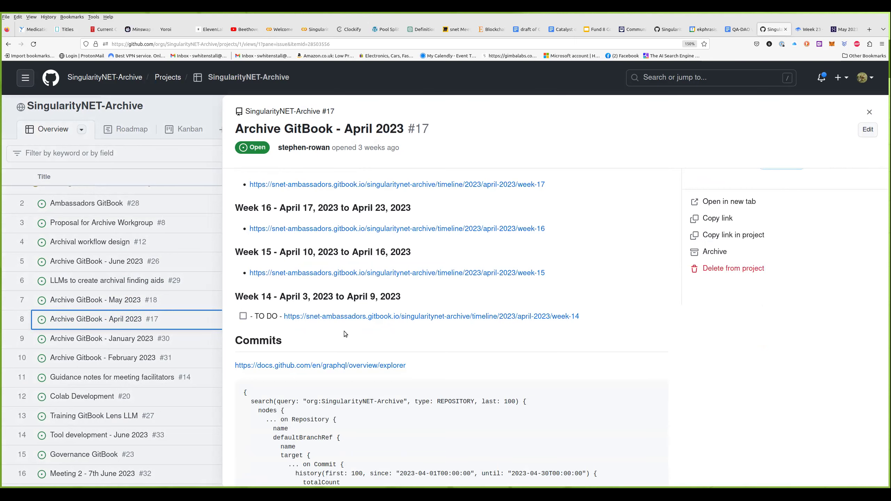
pyautogui.click(870, 112)
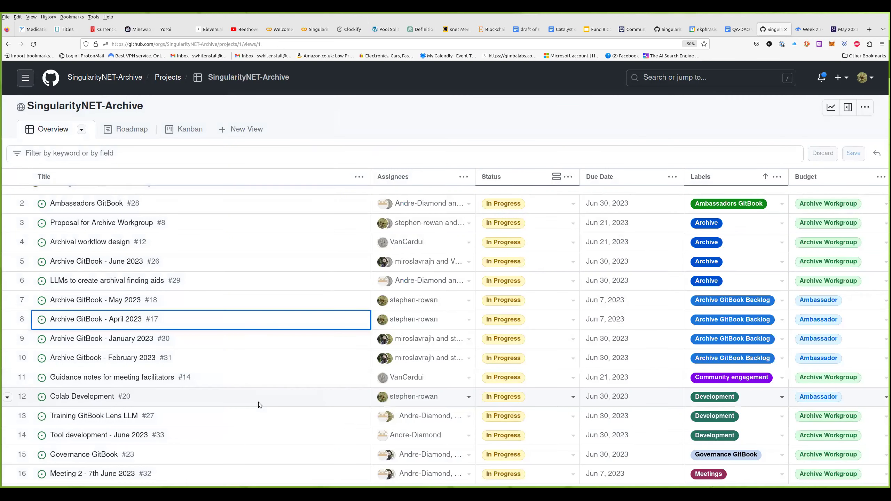
pyautogui.scroll(1, 252, 328)
pyautogui.scroll(-1, 253, 339)
pyautogui.scroll(2, 252, 338)
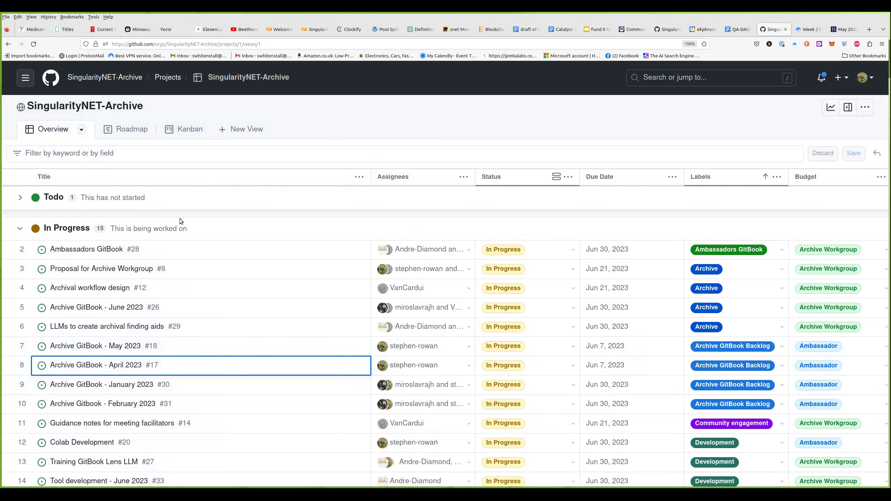
pyautogui.scroll(-2, 250, 374)
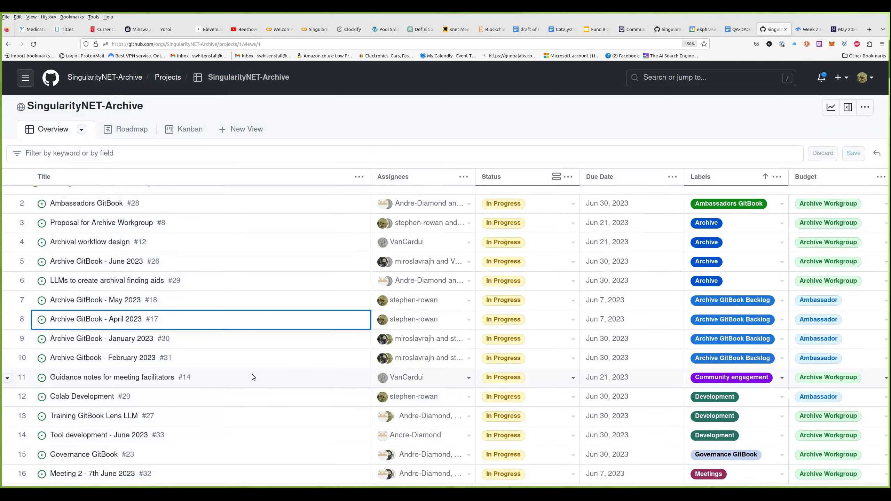
pyautogui.scroll(2, 257, 374)
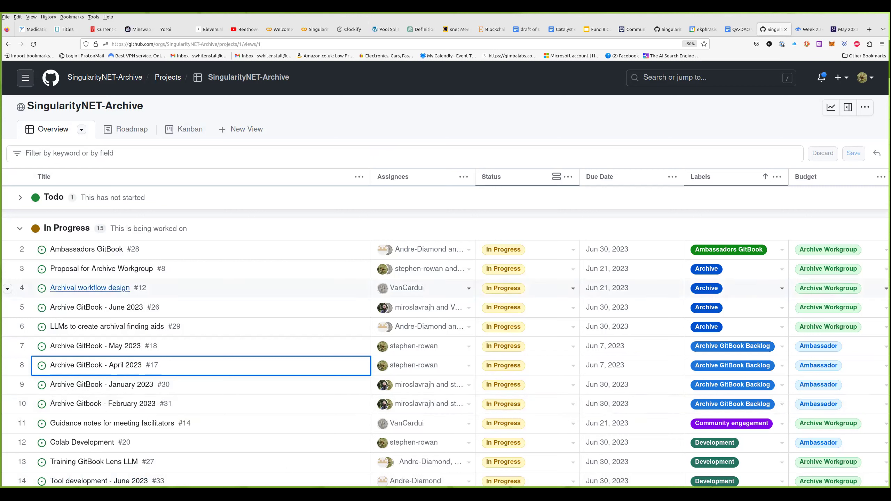
# Step: Start a comment on the Archive GitBook - May 2023 issue with bullet "What are requirements before closing Archive Backlog Month" plus the responsible person's name
pyautogui.click(132, 346)
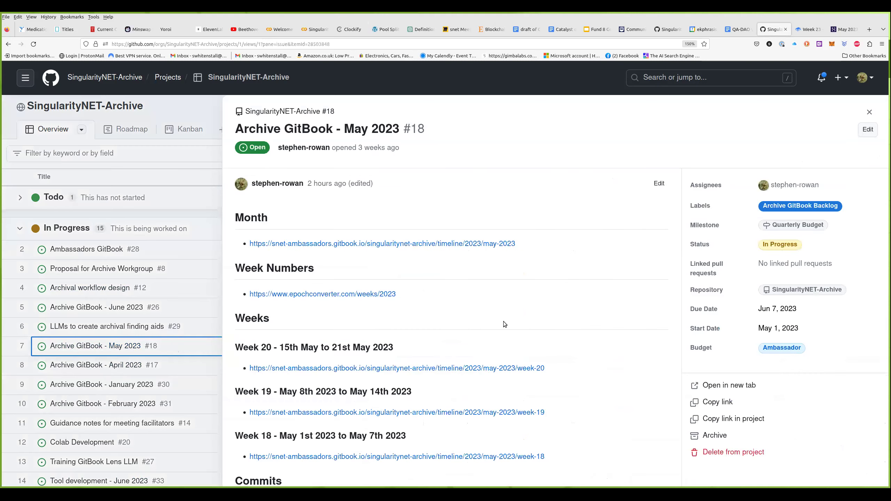
pyautogui.scroll(-15, 533, 326)
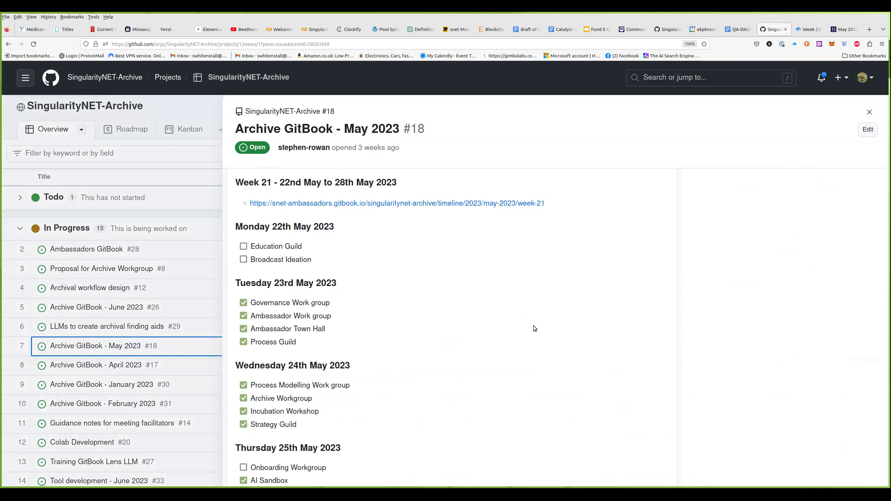
pyautogui.click(372, 414)
pyautogui.write('- ')
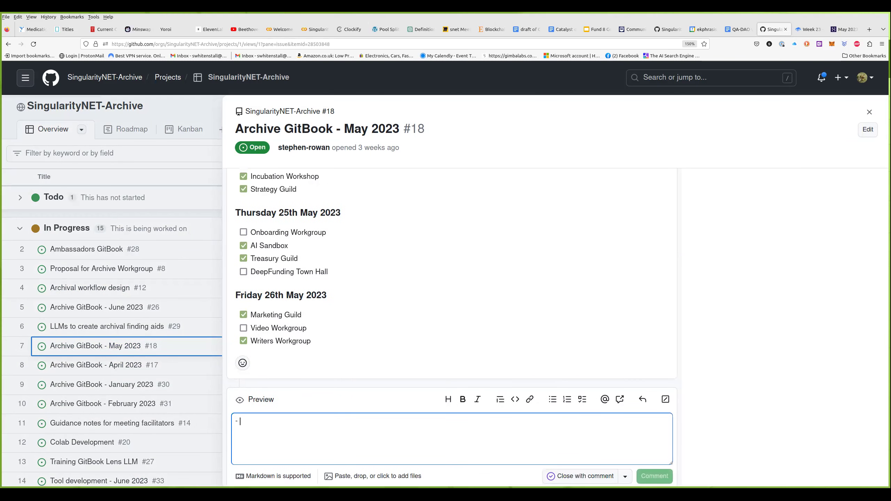
pyautogui.write('W')
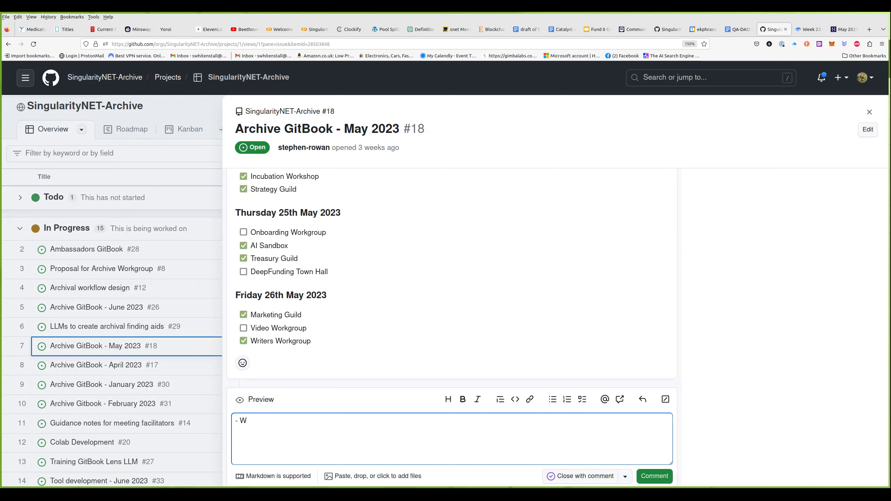
pyautogui.write('hat are requirements before closing')
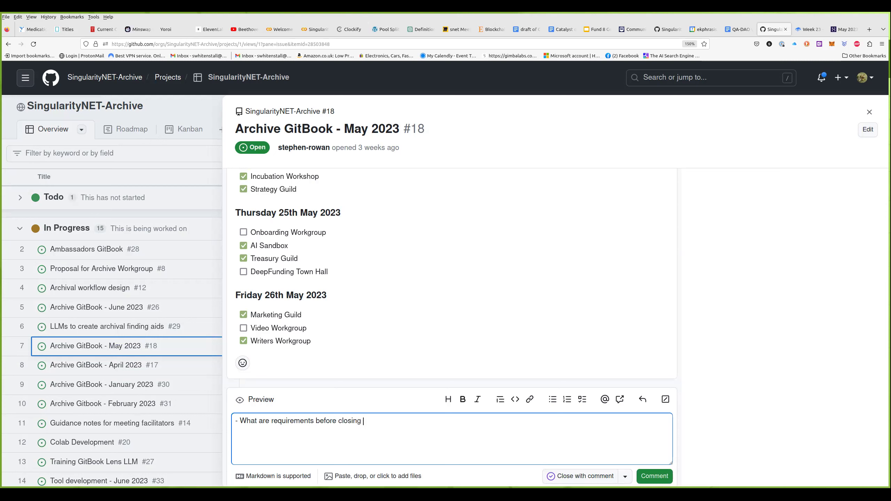
pyautogui.write(' Archive Backlog Month - Tevo')
pyautogui.press('Right')
pyautogui.press('Right')
pyautogui.press('Right')
pyautogui.press('Return')
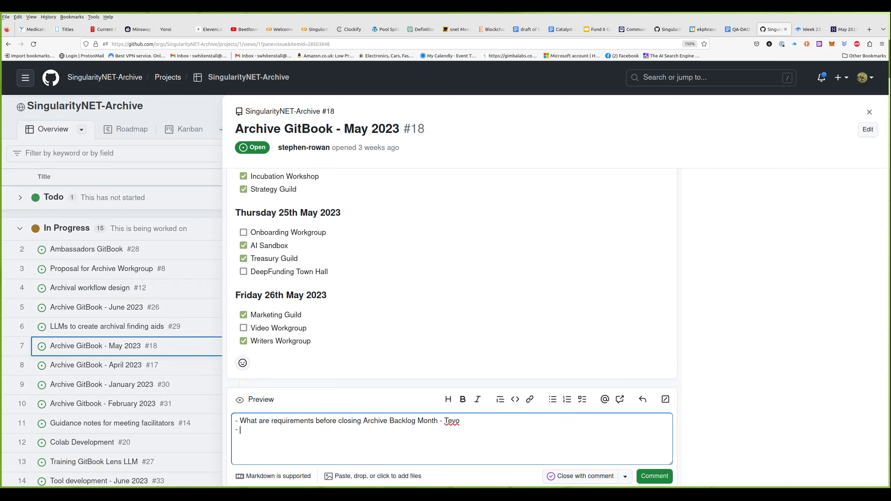
# Step: Add the comment bullet "Once change go back to Archive Backlog Month", followed by the same person's name
pyautogui.write('Once change go back to Archive Bac')
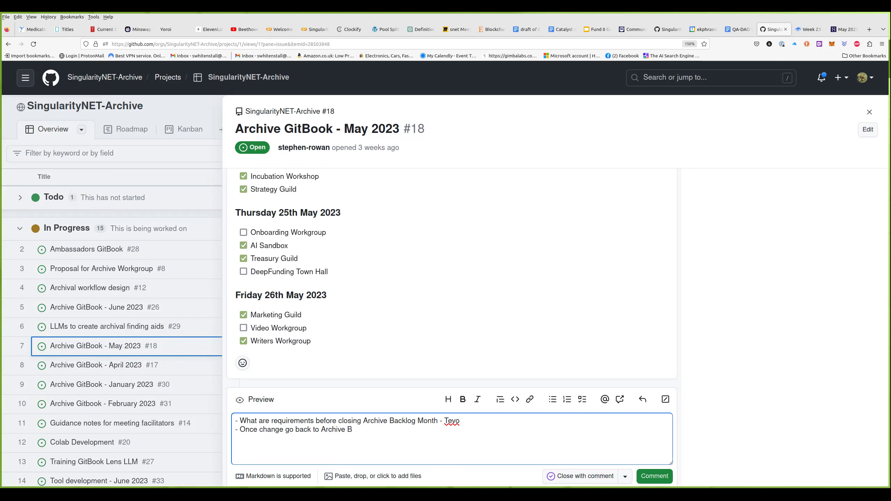
pyautogui.write('klog Month _ tevo')
pyautogui.press('Return')
pyautogui.press('BackSpace')
pyautogui.write('-')
pyautogui.press('Delete')
pyautogui.write('Tevo')
pyautogui.press('Return')
# Step: Add a third comment bullet, "Workflow to cover backlog - what it means for a Month to be completed ?", followed by the same person's name
pyautogui.write('Workflow to')
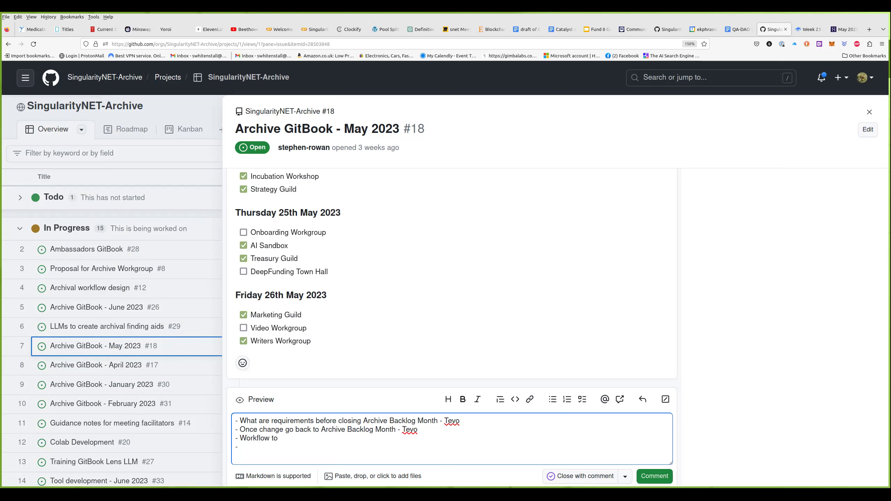
pyautogui.write(' cover')
pyautogui.write('b\\')
pyautogui.write('ac')
pyautogui.write('klog - wh')
pyautogui.write('at it me')
pyautogui.write('ans f')
pyautogui.write('or ')
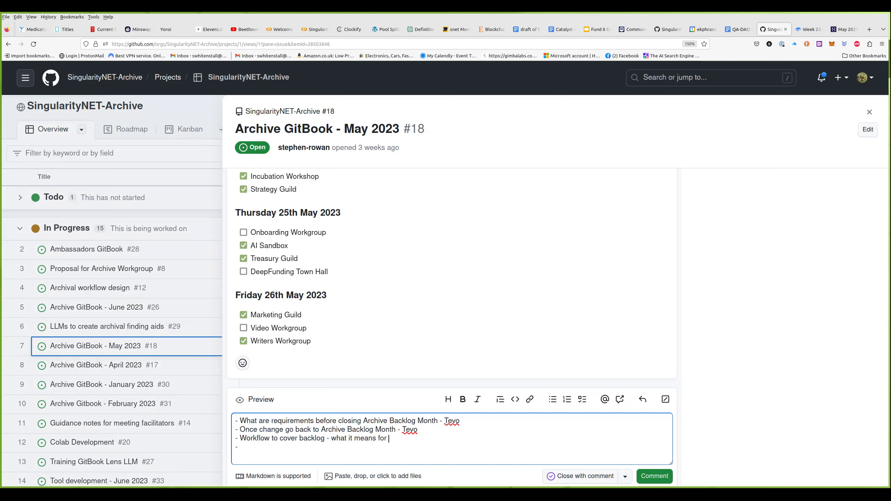
pyautogui.write('a Month to be completed ? - Tevo')
pyautogui.press('Return')
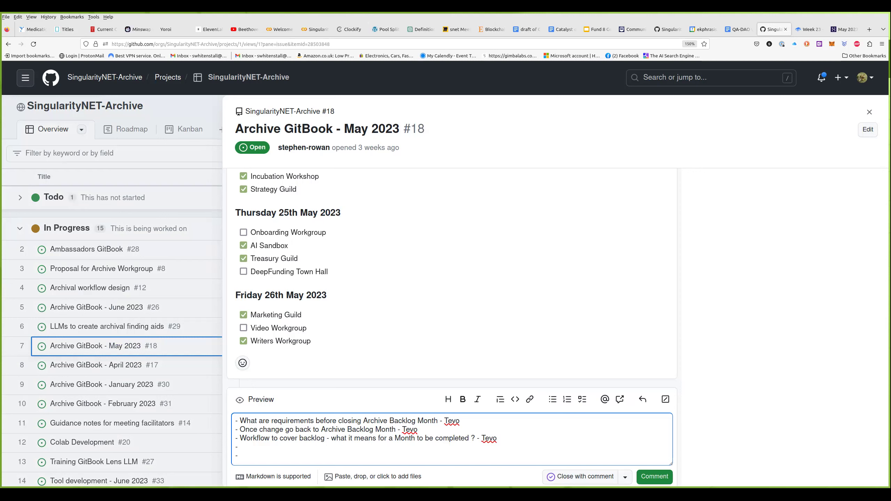
# Step: Add a fourth comment bullet reading "WG lead or Discord name or tag against WG to check past records -"
pyautogui.write('WG leaD')
pyautogui.press('BackSpace')
pyautogui.write('d or Discord name or tag')
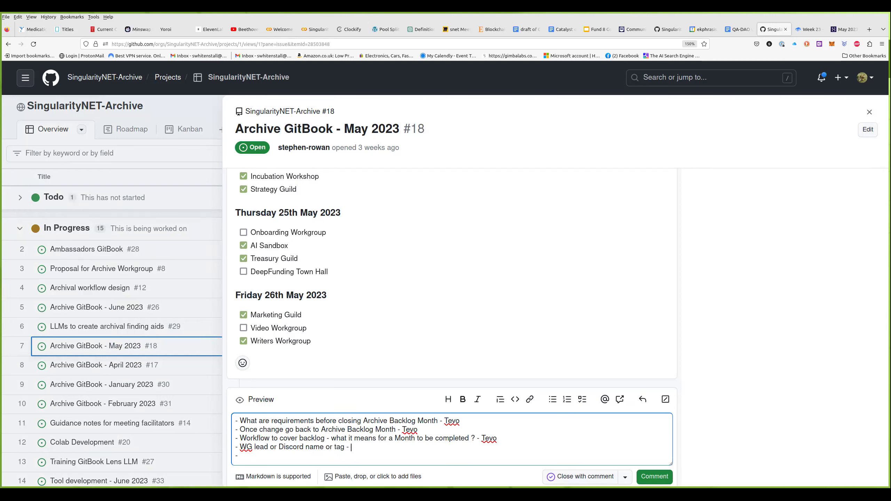
pyautogui.write(' aga -')
pyautogui.press('BackSpace')
pyautogui.write('against WG to chec')
pyautogui.write('k record')
pyautogui.click(418, 448)
pyautogui.write('past')
pyautogui.press('Right')
pyautogui.press('Right')
pyautogui.press('Right')
pyautogui.press('Right')
pyautogui.press('Right')
pyautogui.press('Right')
pyautogui.write('s -')
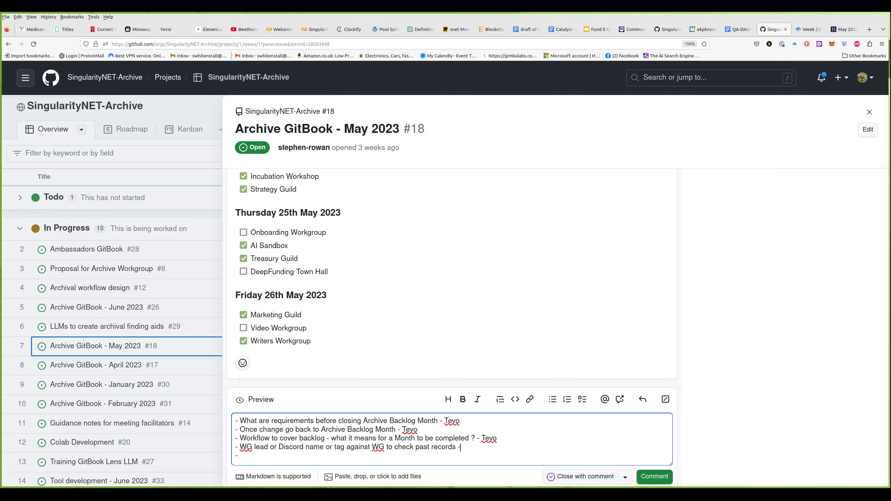
# Step: Put the contributor's name on the past-records bullet and replace the name on the backlog workflow bullet with another contributor's first name
pyautogui.write(' Tevo')
pyautogui.doubleClick(489, 439)
pyautogui.write('Stephen')
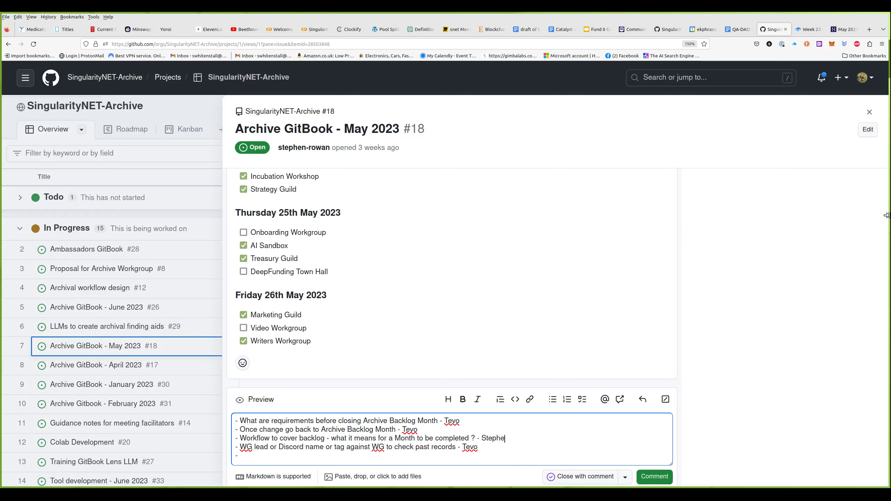